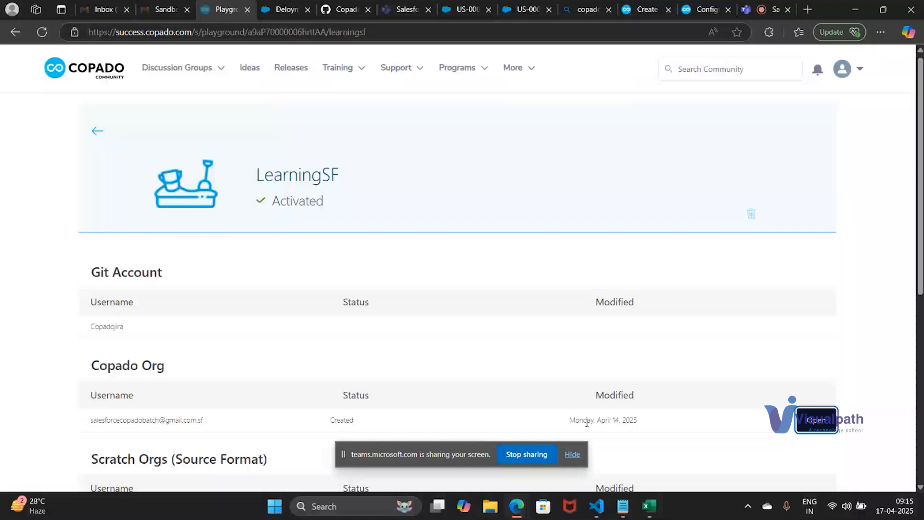
left_click(575, 456)
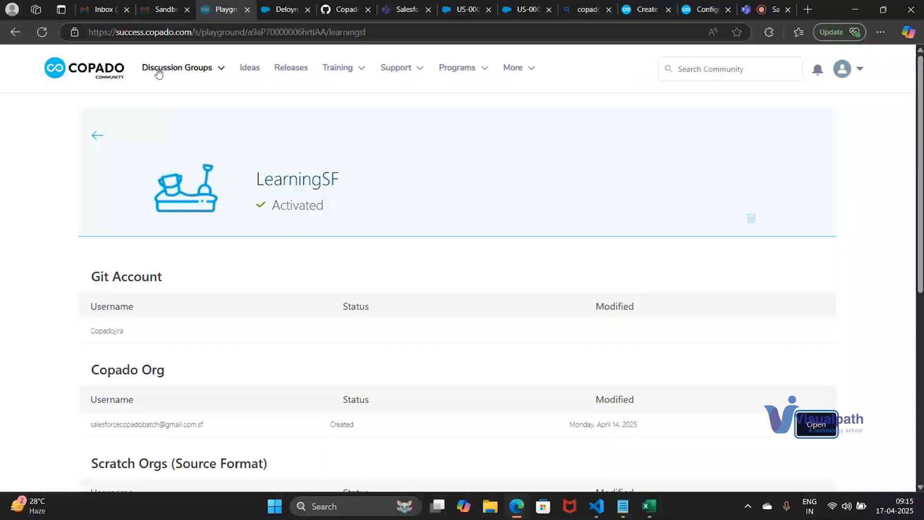
double_click(160, 32)
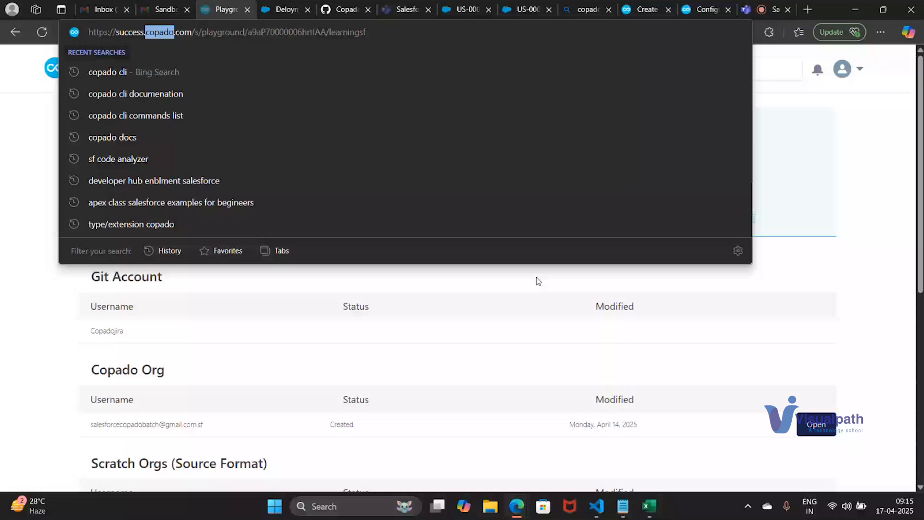
left_click(538, 281)
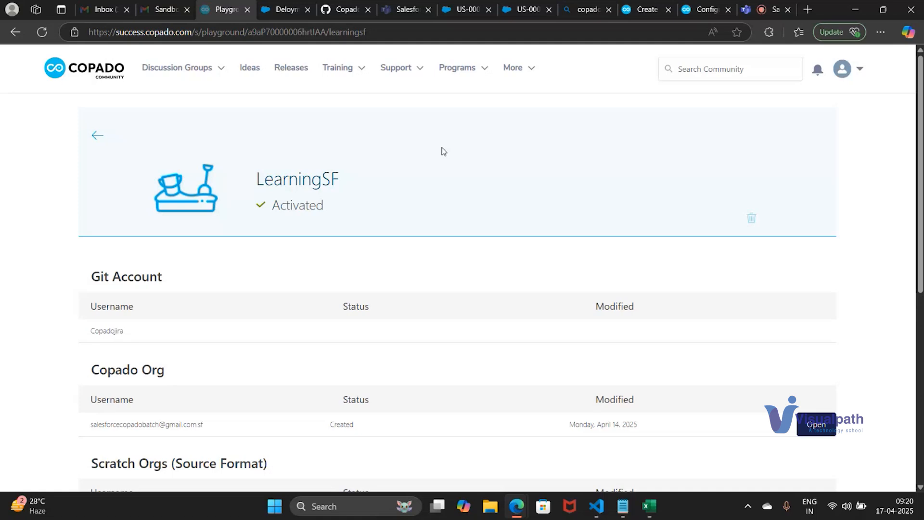
Open the dev1 scratch org from the LearningSF playground and go to its Setup
scroll(527, 352, "down", 3)
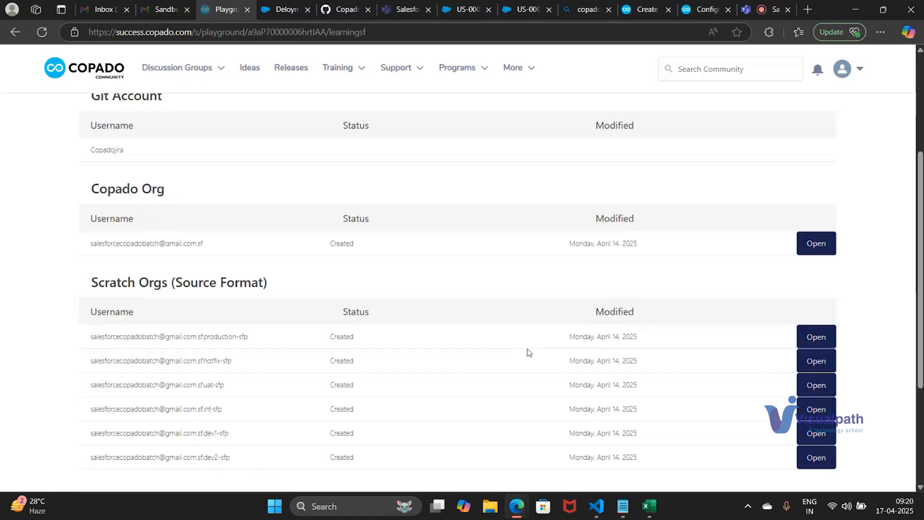
left_click(817, 433)
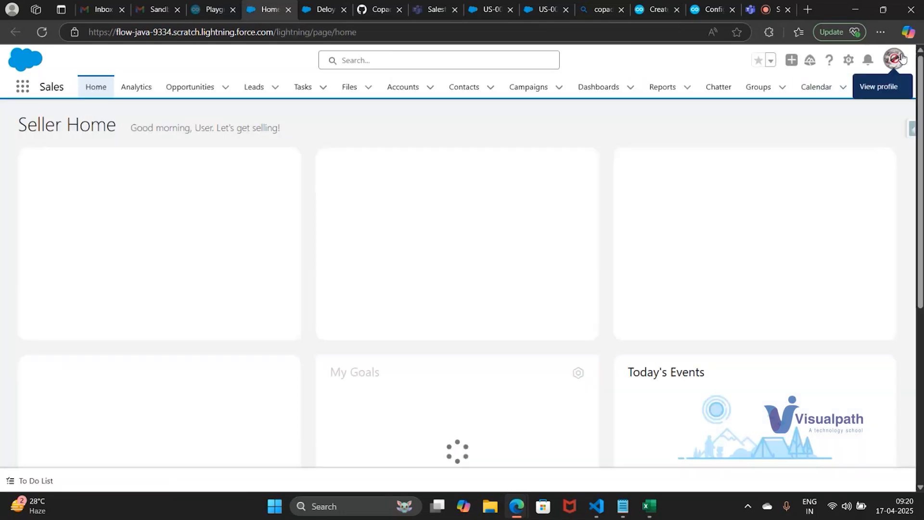
left_click(849, 60)
left_click(810, 93)
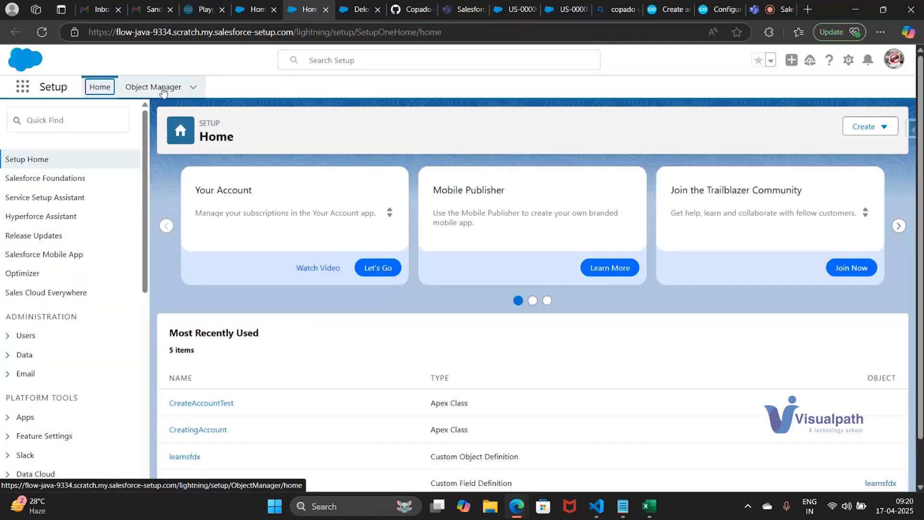
Open the Account object's Fields & Relationships in Object Manager and start a new custom field
left_click(163, 89)
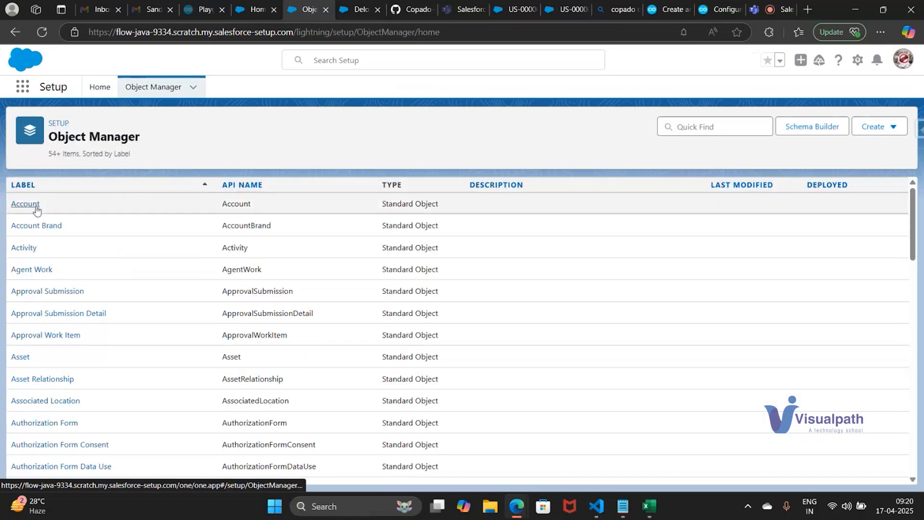
left_click(36, 210)
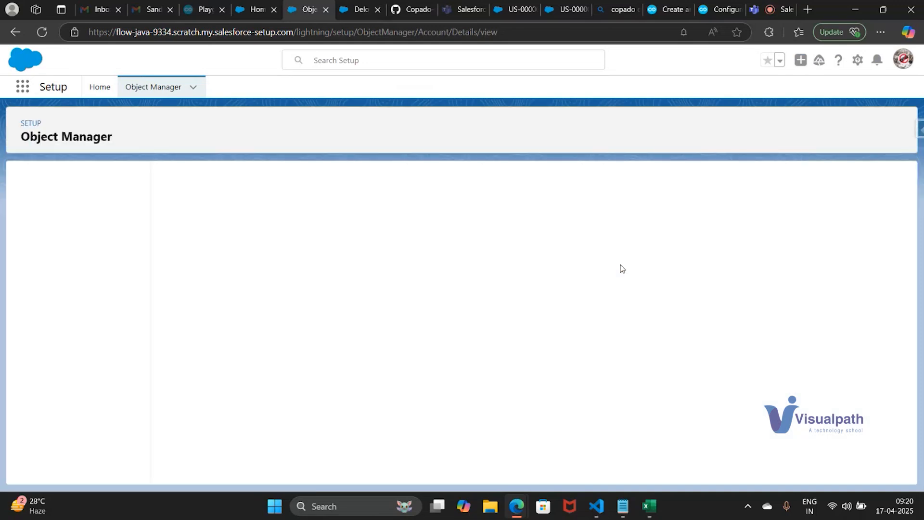
left_click(67, 206)
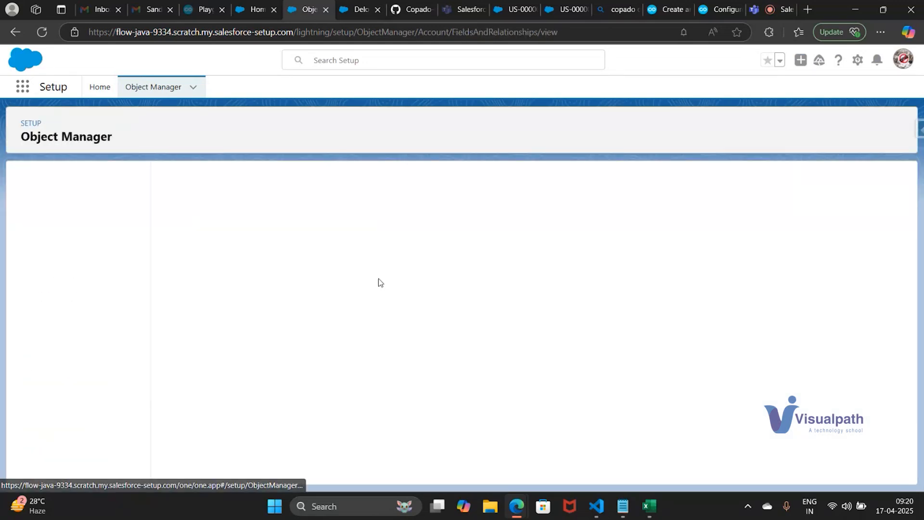
left_click(650, 182)
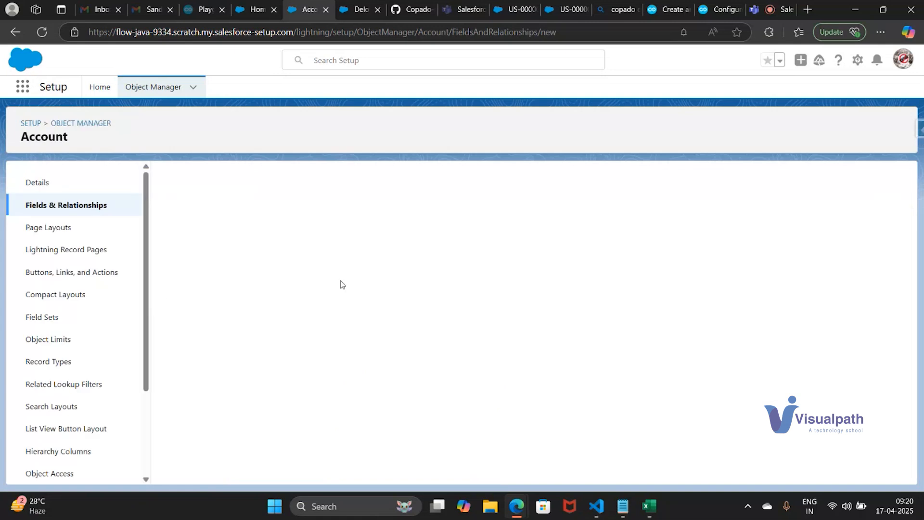
Choose Checkbox as the data type of the new Account field and continue to its details
scroll(340, 282, "down", 3)
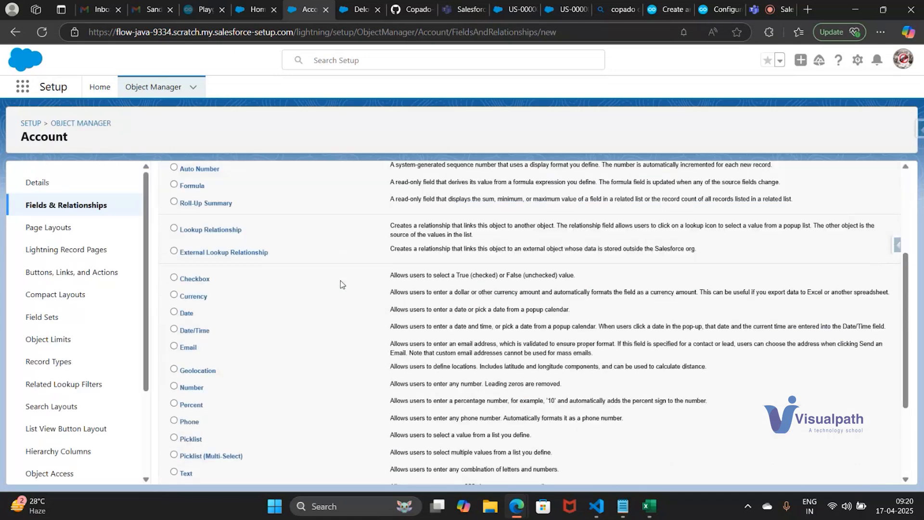
scroll(312, 340, "up", 3)
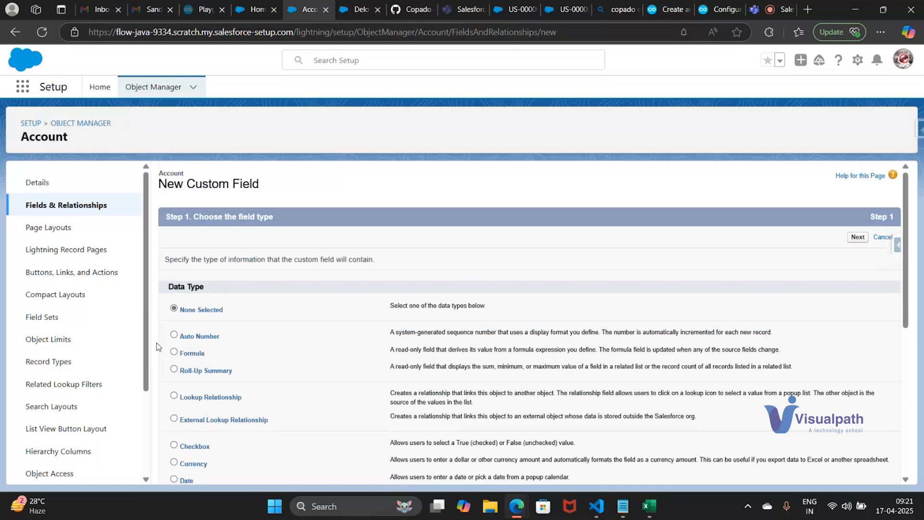
scroll(157, 343, "down", 2)
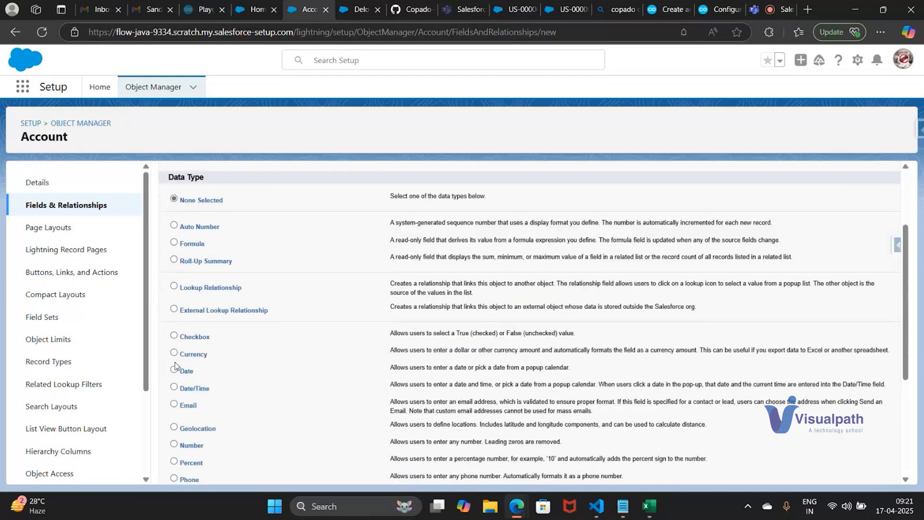
left_click(174, 335)
scroll(176, 337, "down", 4)
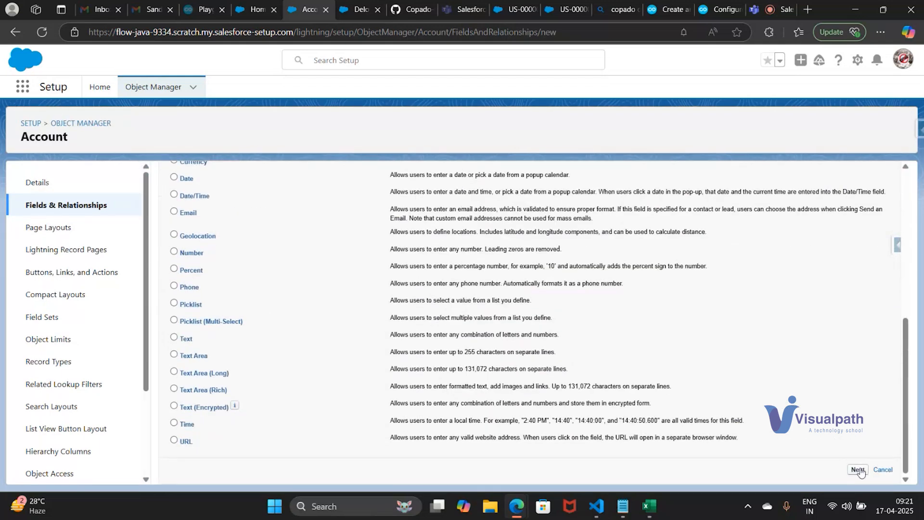
left_click(859, 470)
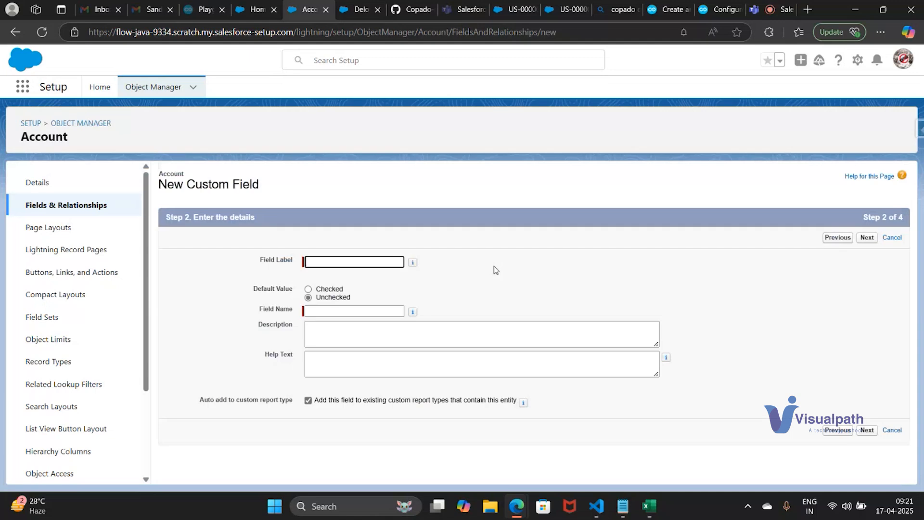
Label the checkbox field createcsfield with the matching field name and continue to field-level security
type("createcsfield")
key("Tab")
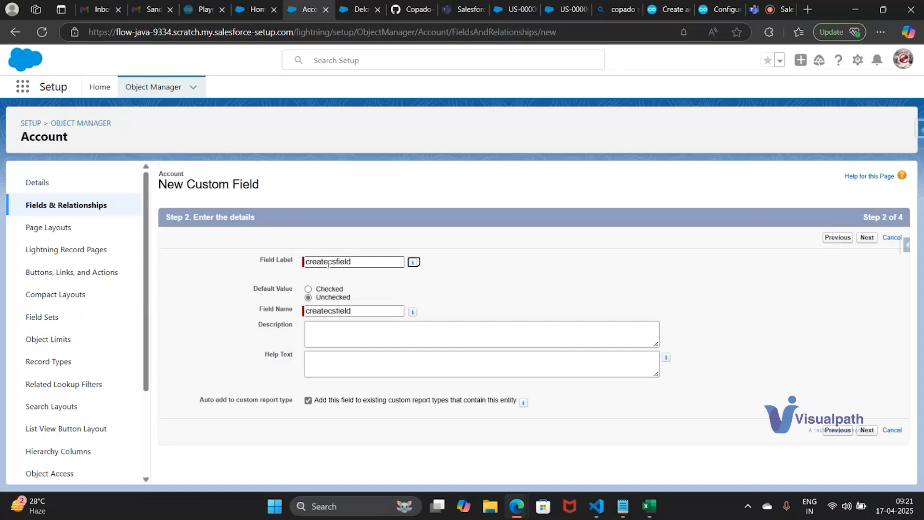
left_click(862, 238)
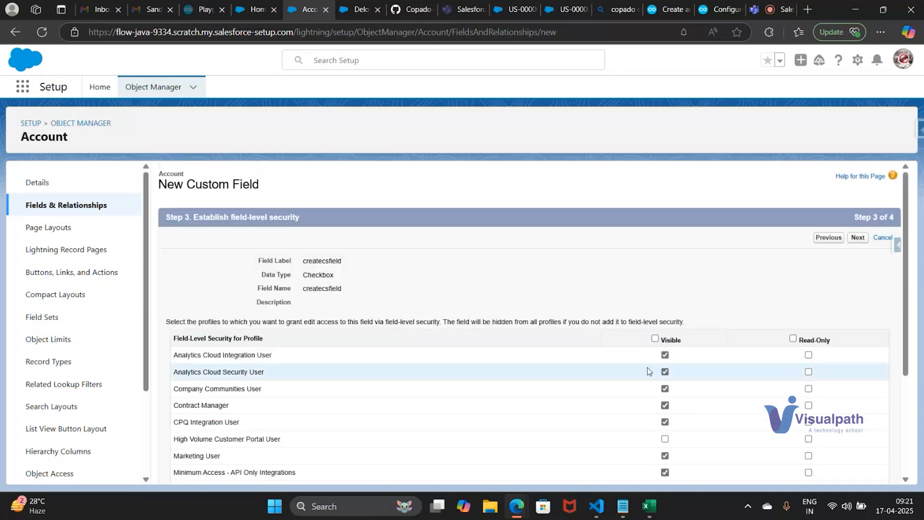
Clear the field's visibility for all profiles, enable it for one profile further down, and save it with Account Layout included
left_click(655, 339)
left_click(656, 339)
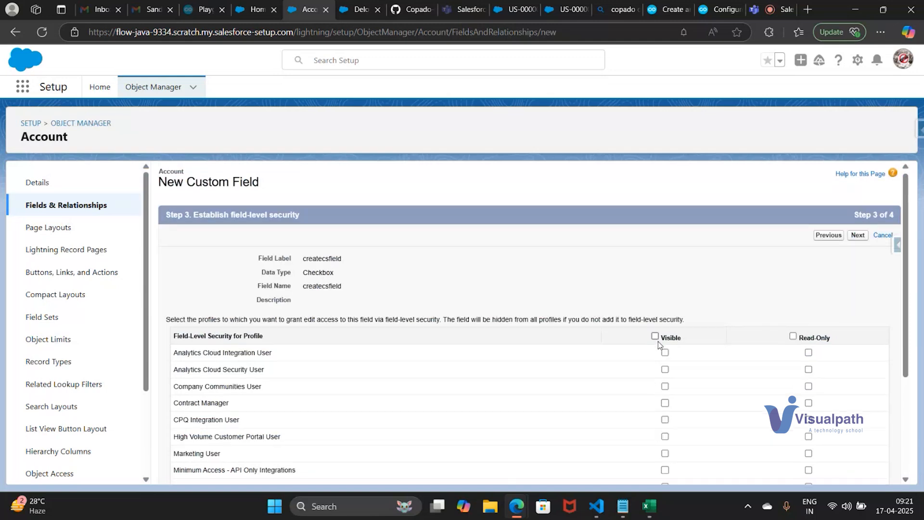
scroll(658, 342, "down", 3)
left_click(665, 418)
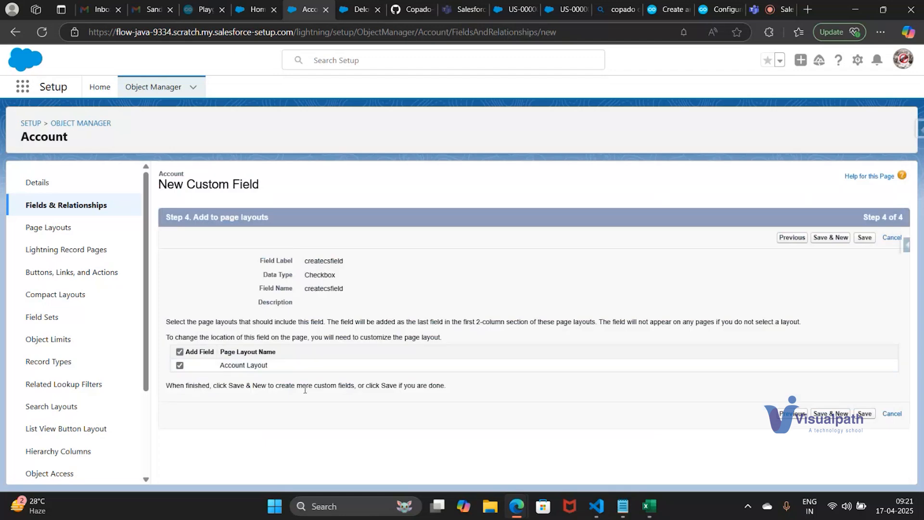
left_click(865, 239)
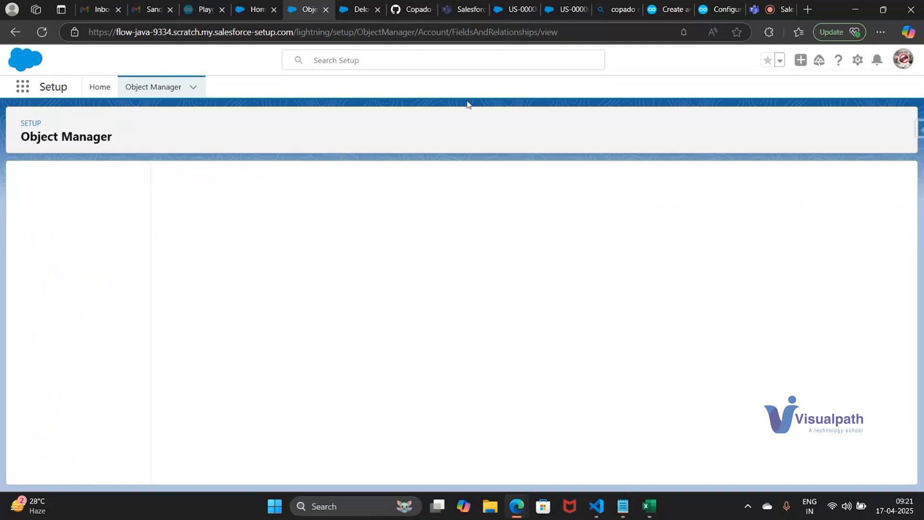
Open the Accounts list through the App Launcher and start a new account record
left_click(18, 89)
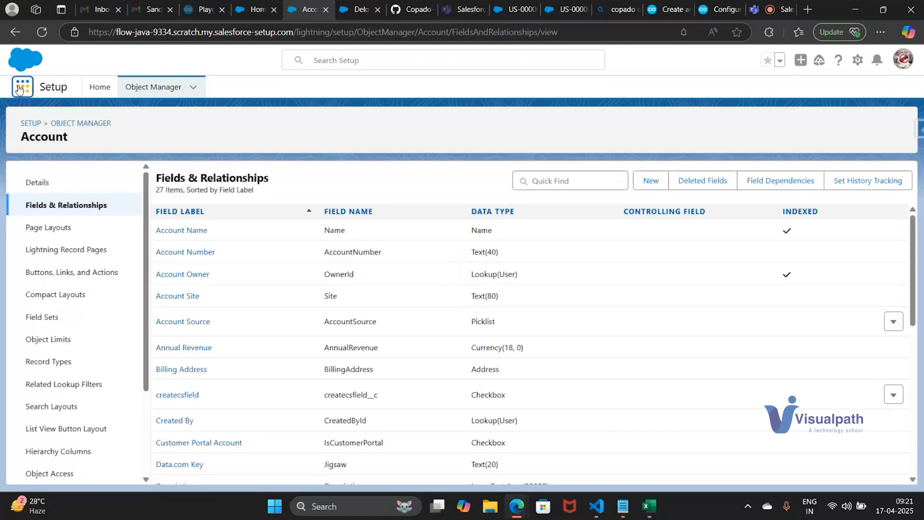
type("Acc")
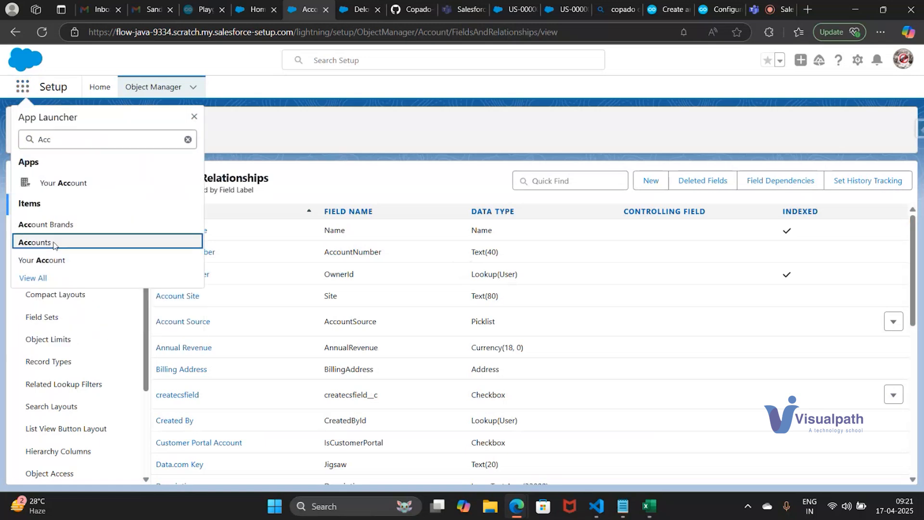
left_click(35, 243)
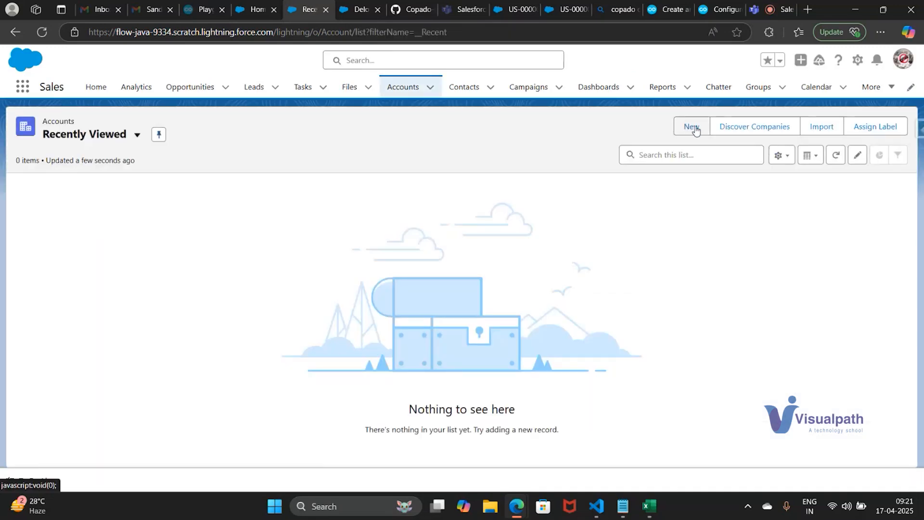
left_click(694, 127)
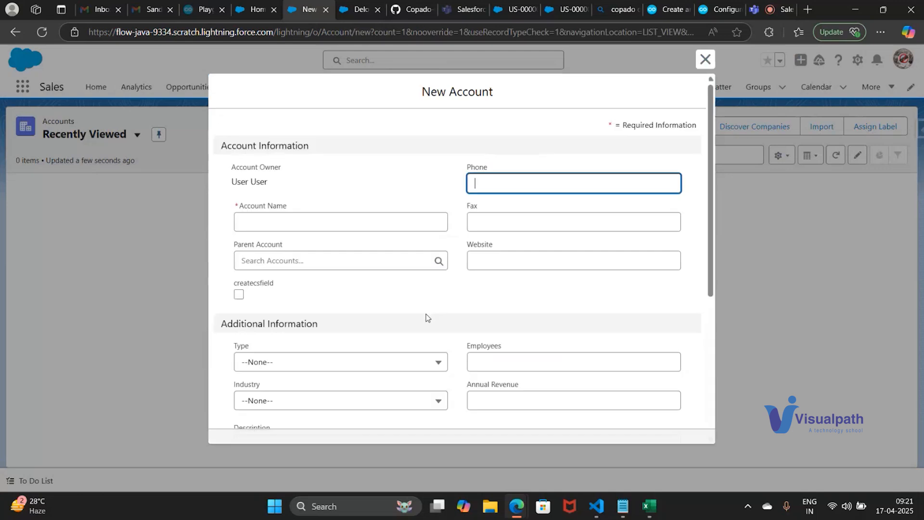
Examine the New Account form for the createcsfield checkbox, dismissing the location request
scroll(427, 318, "down", 5)
key("ctrl+f")
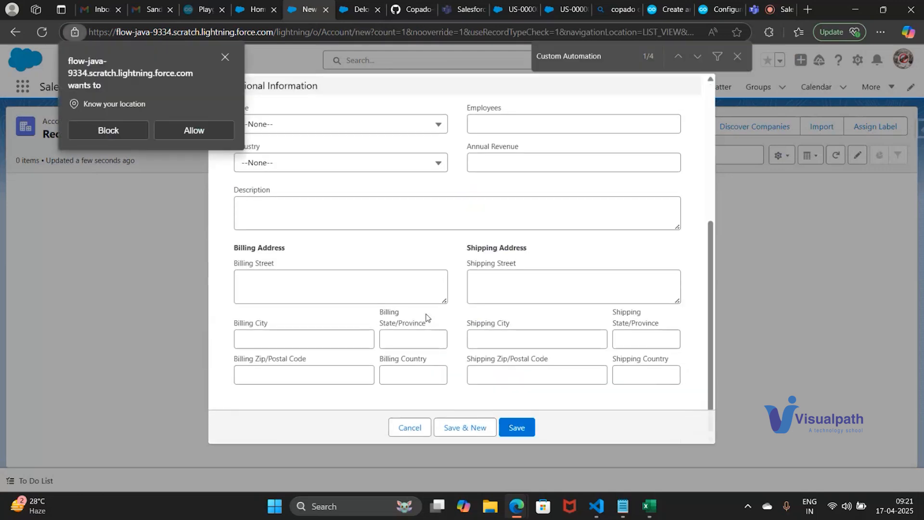
type("cus")
key("BackSpace")
key("BackSpace")
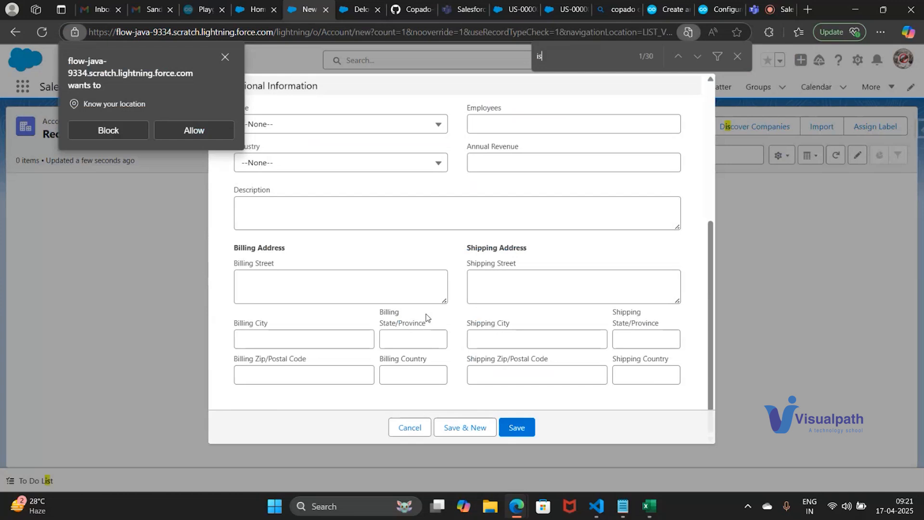
key("Escape")
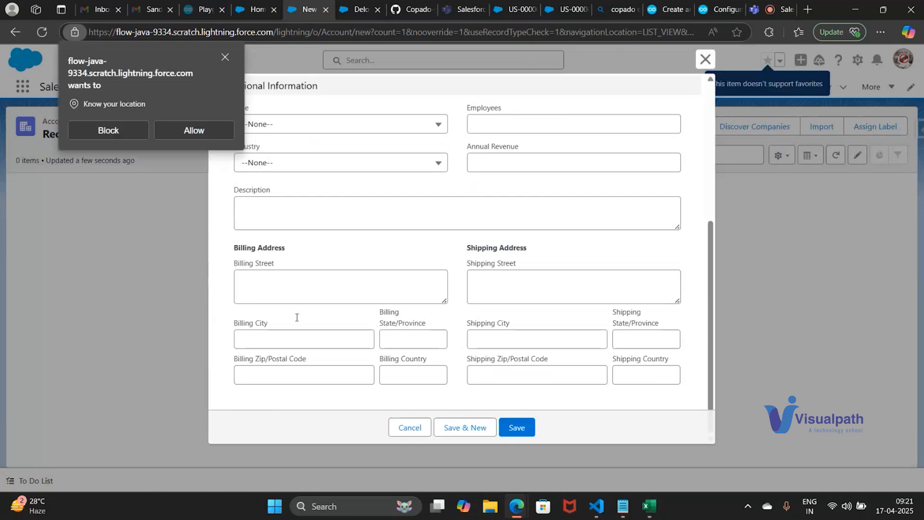
left_click(225, 58)
scroll(373, 219, "down", 1)
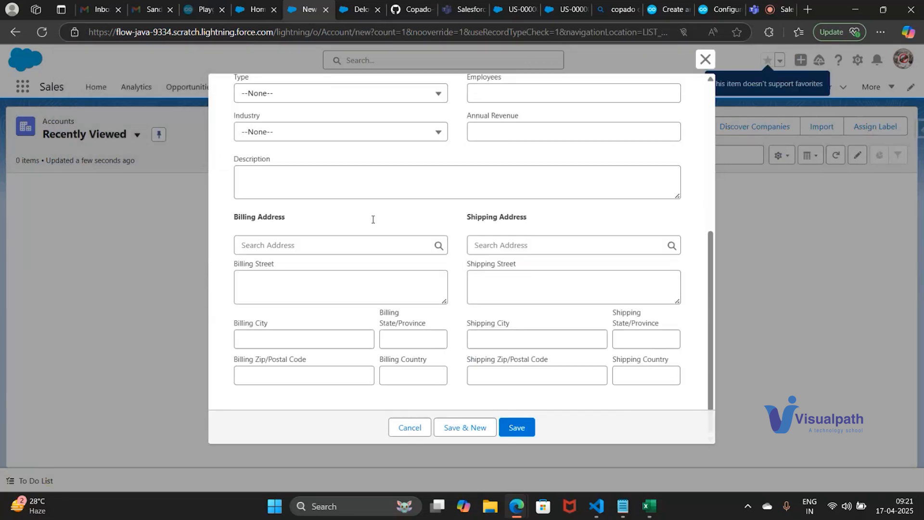
scroll(373, 222, "up", 3)
scroll(373, 223, "up", 2)
left_click_drag(233, 268, 277, 275)
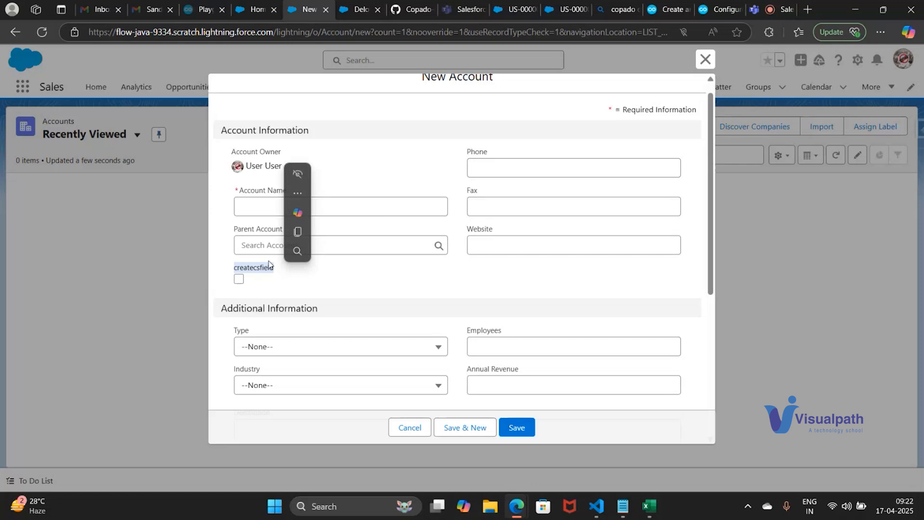
left_click(365, 155)
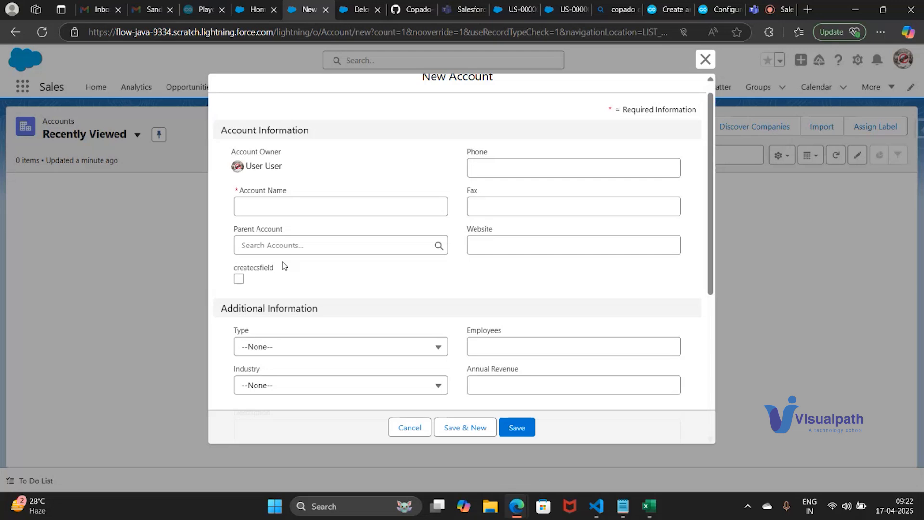
left_click(260, 200)
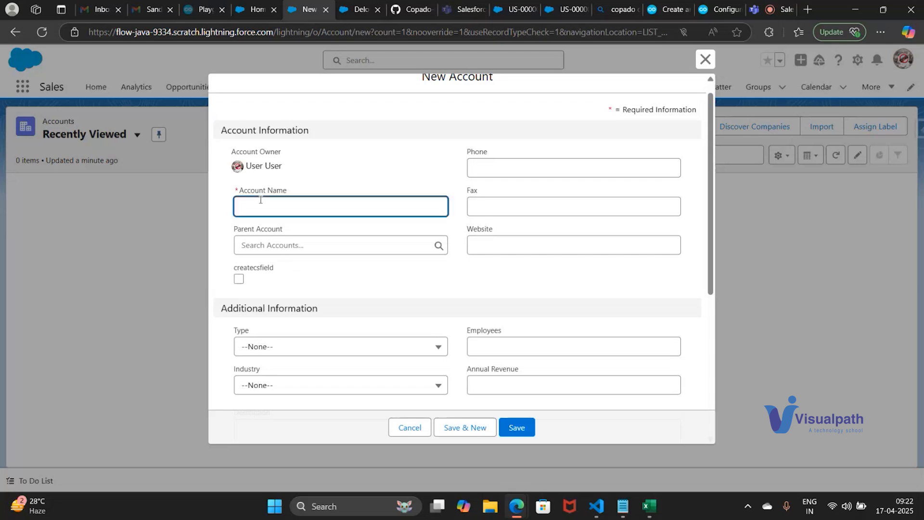
type("sd")
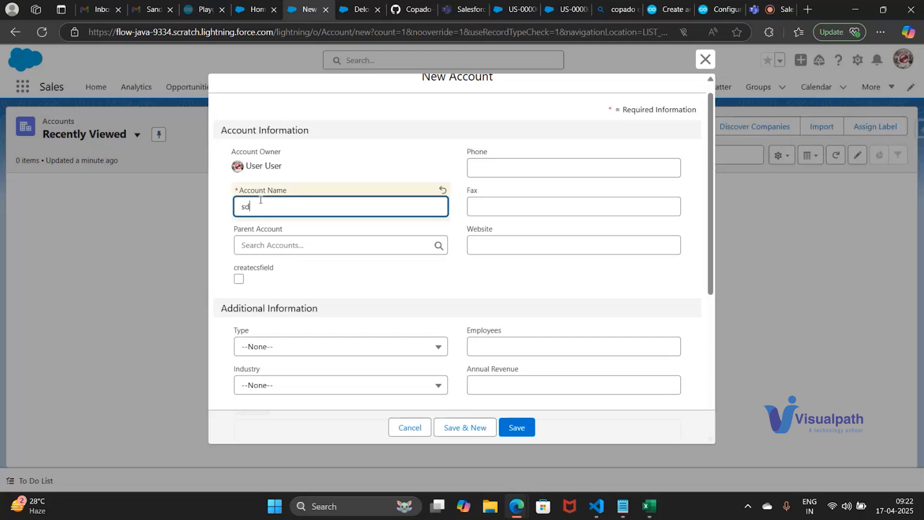
key("Escape")
Restart the New Account form, dismiss the location request, and enter 21212dfsd as the account name
left_click(698, 126)
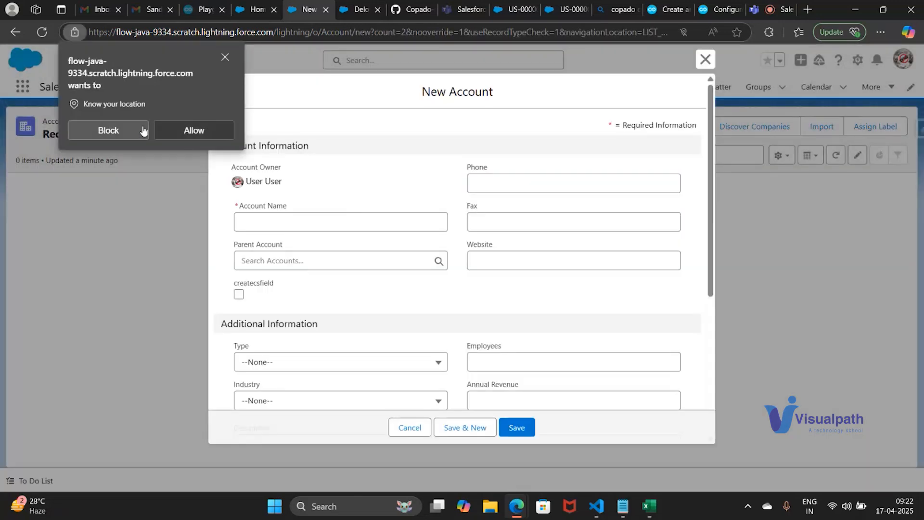
left_click(226, 58)
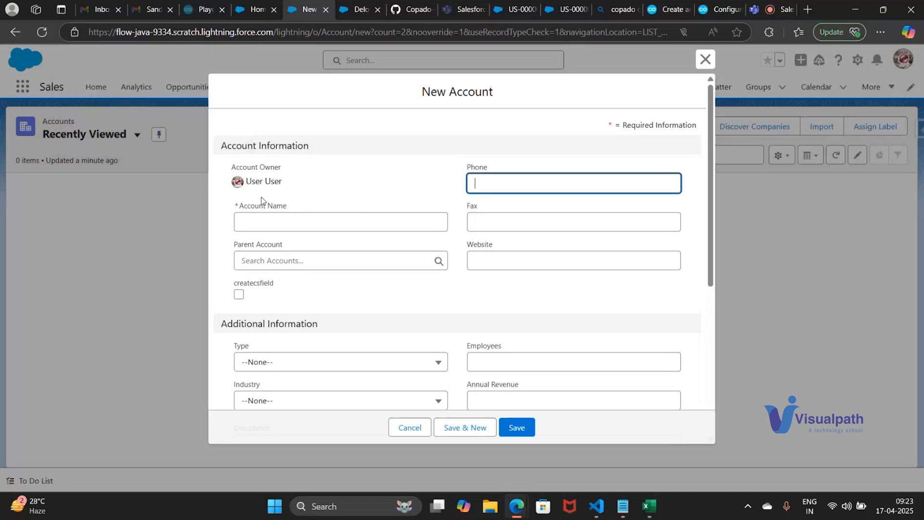
left_click(264, 217)
type("212120")
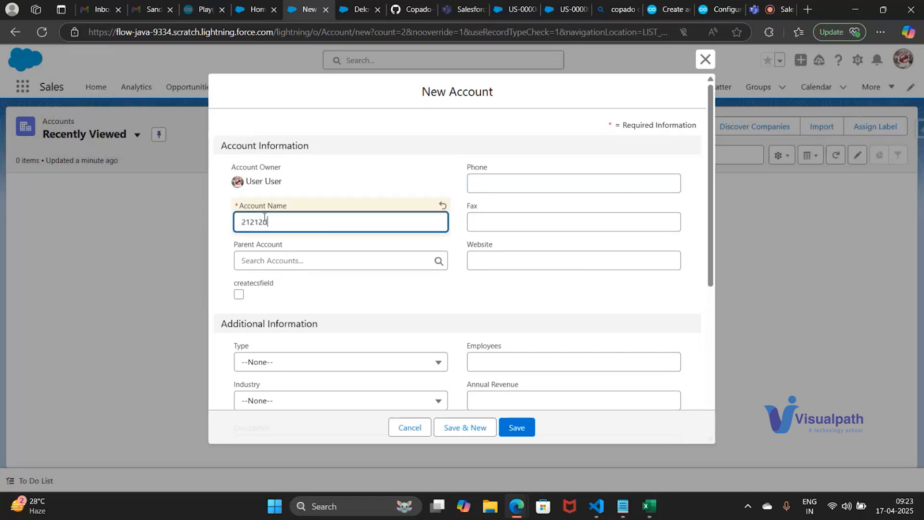
type("fsd")
key("Tab")
Fill in the account's phone number and set its Type to Customer
left_click(495, 183)
type("q")
key("BackSpace")
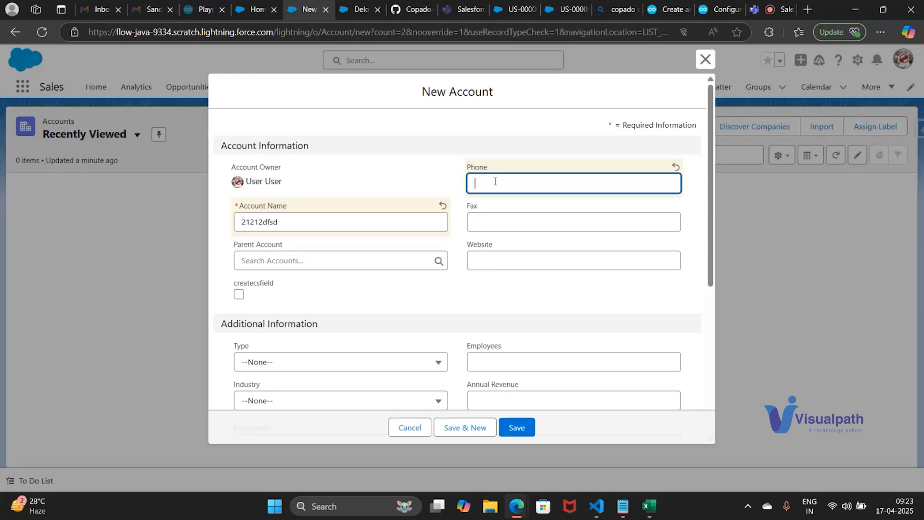
type("12211")
scroll(472, 268, "down", 3)
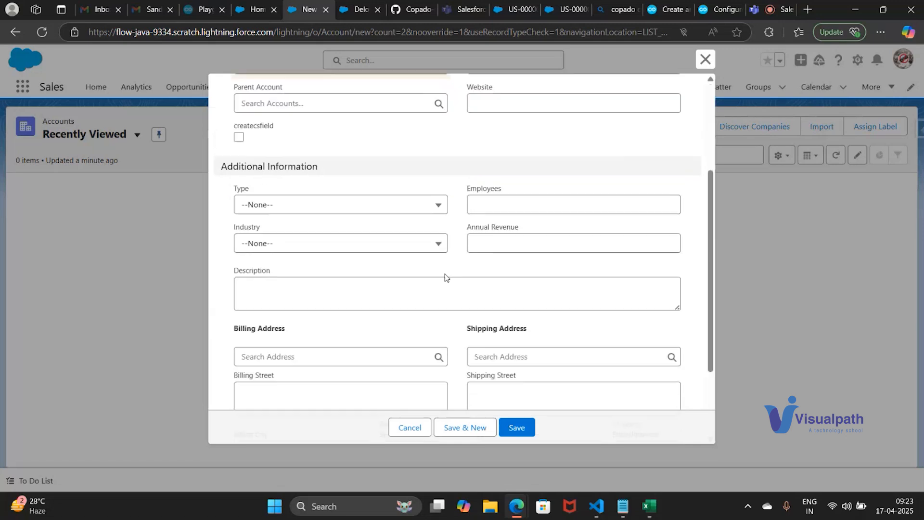
left_click(301, 207)
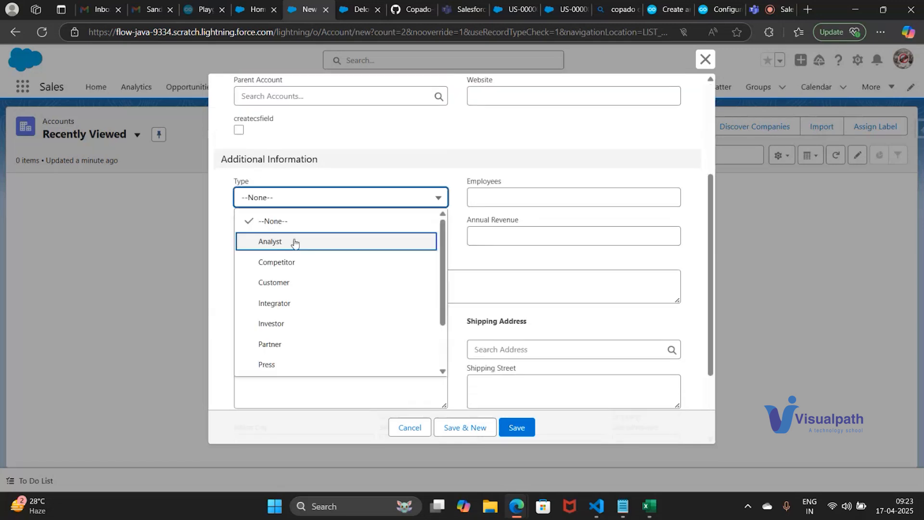
left_click(285, 284)
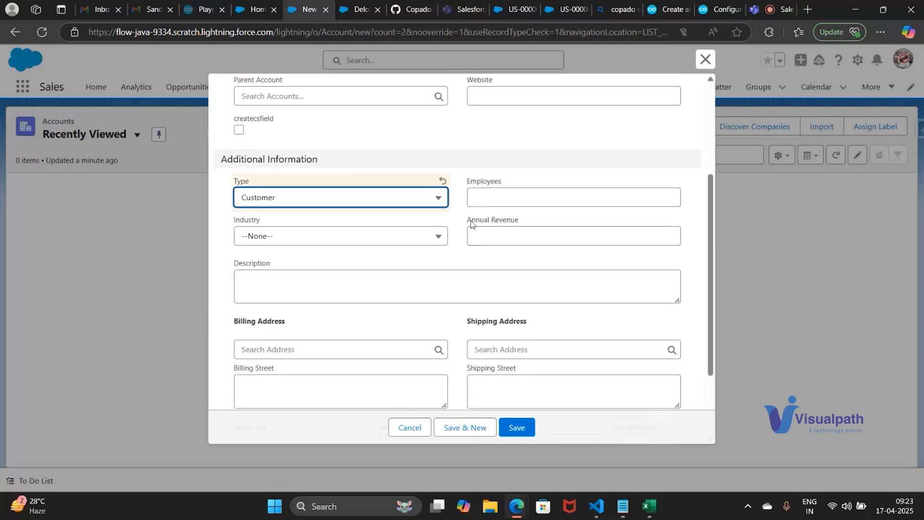
scroll(508, 309, "down", 2)
scroll(528, 408, "up", 5)
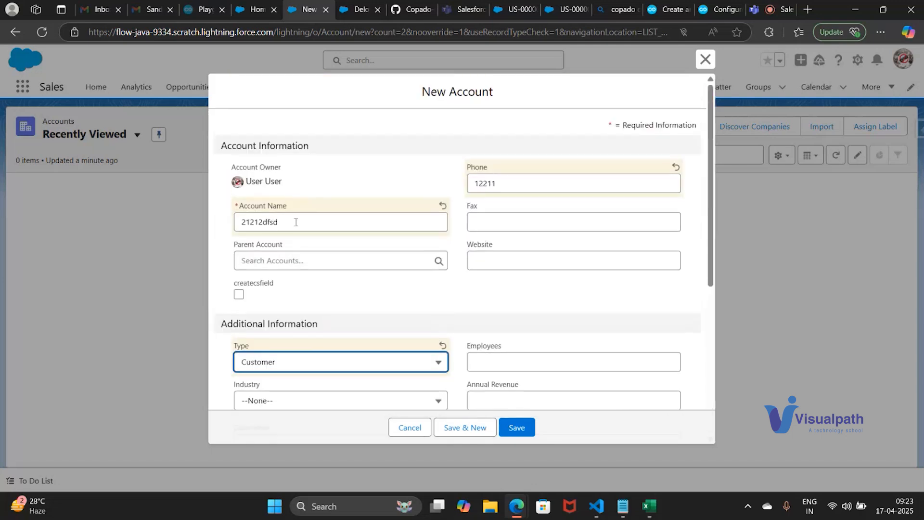
left_click(246, 221)
double_click(246, 219)
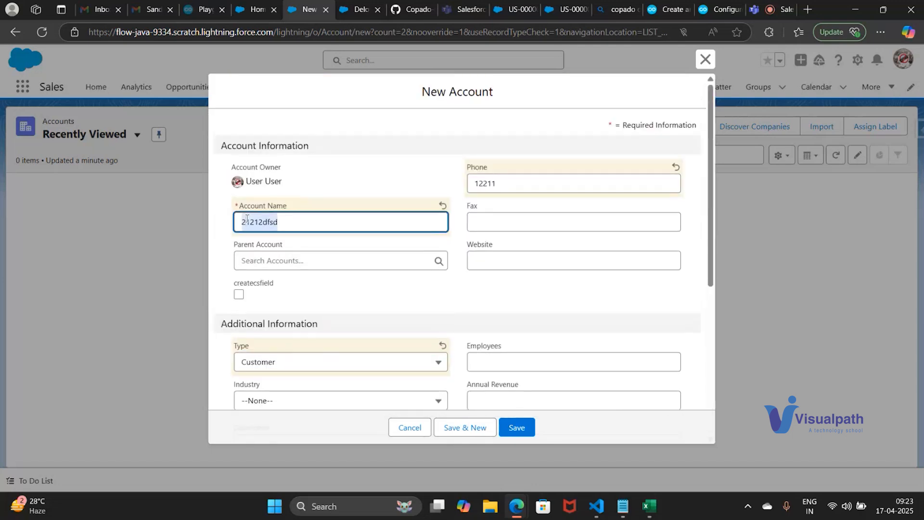
left_click_drag(285, 212, 239, 208)
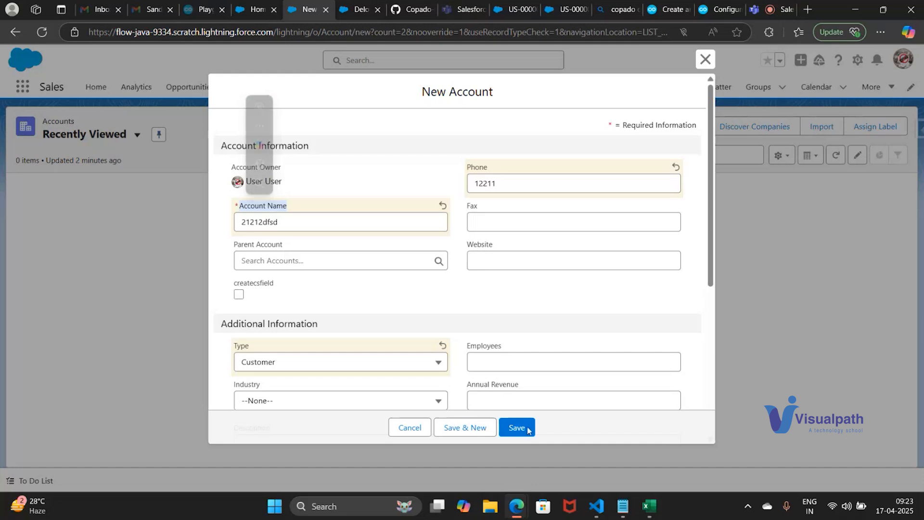
Switch to the Excel workbook Book1 and enter the environment pipeline dev->int->uat->prod in cell D259
left_click(650, 506)
scroll(412, 258, "down", 2)
left_click(399, 240)
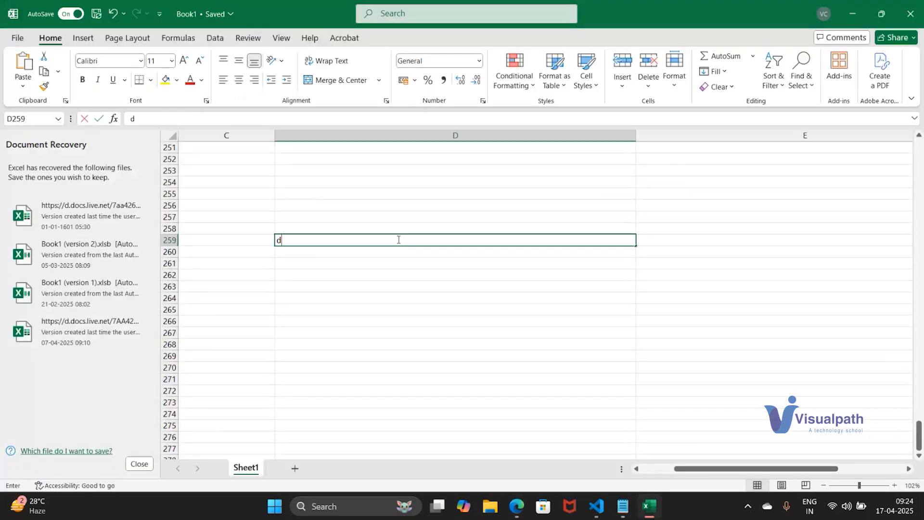
type("dev1->")
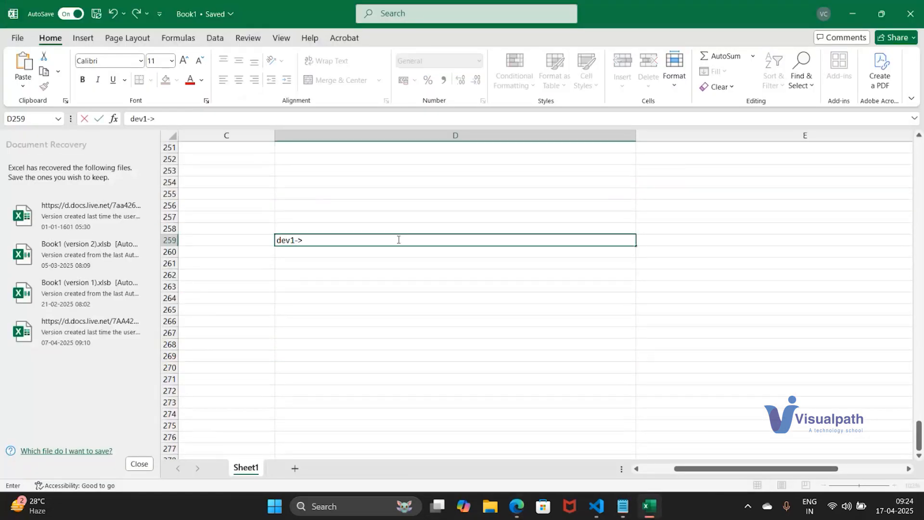
key("BackSpace")
key("BackSpace")
key("BackSpace")
type("->int->uat->pro")
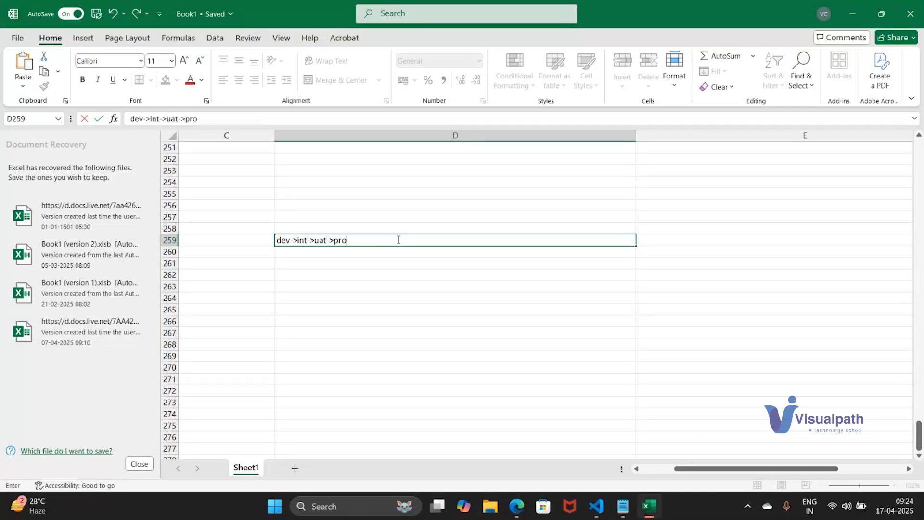
type("d")
key("Return")
Add a dev row in C260 with customization/configuration/development in D260
key("Left")
type("dev")
key("Tab")
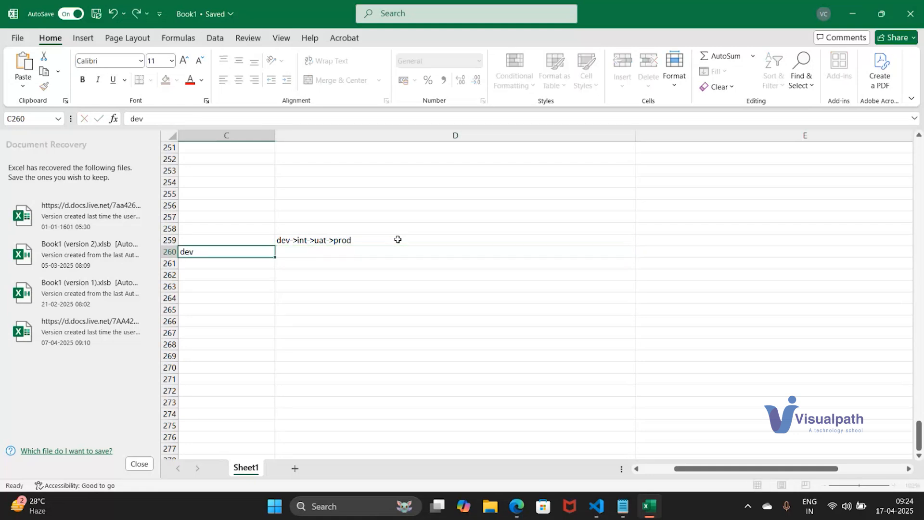
type("custom")
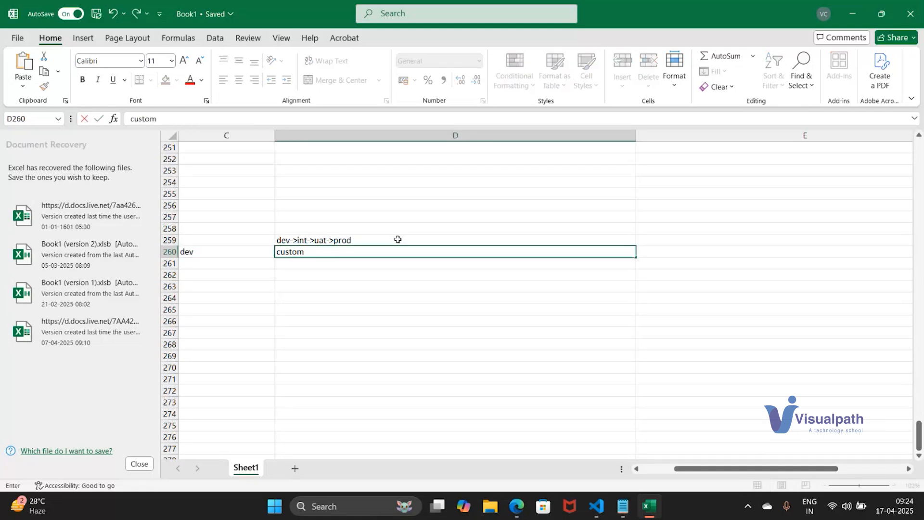
type("ization/configuration")
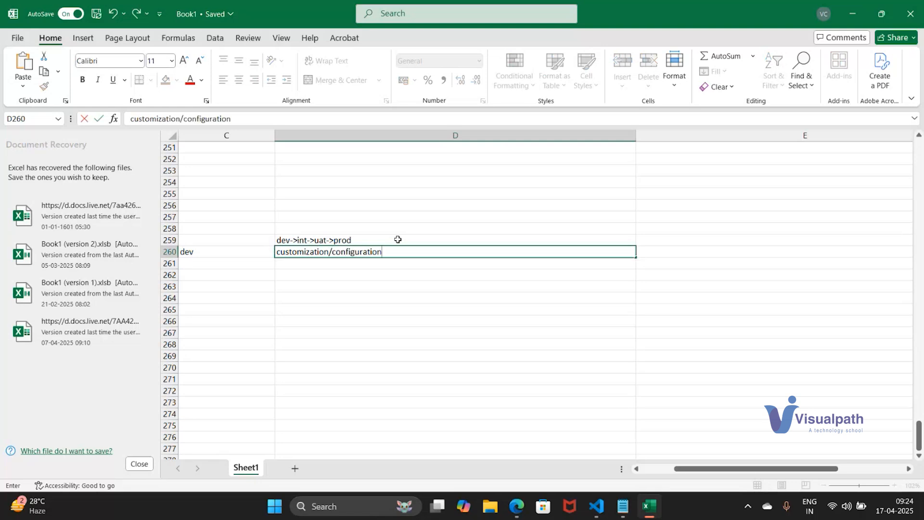
type("/development")
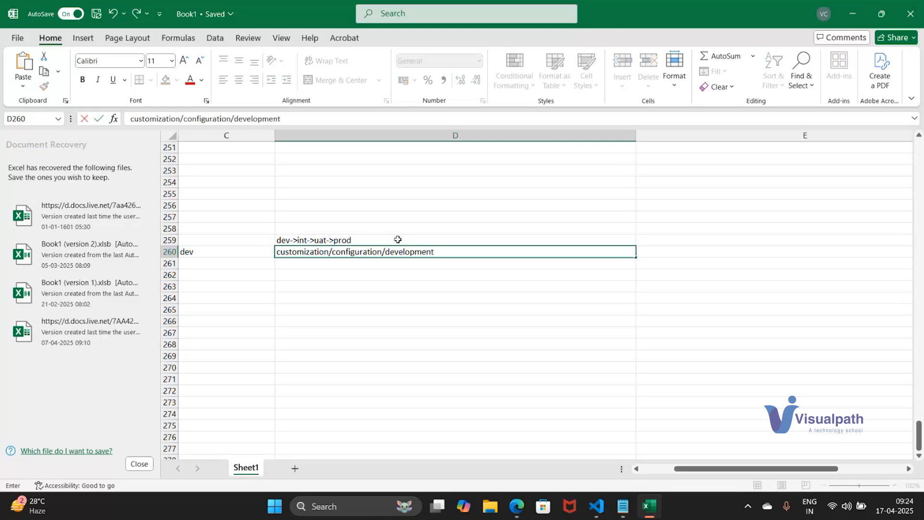
key("Return")
Add an Int row in C261 with the description "qa testing will start" in D261
key("Left")
type("In")
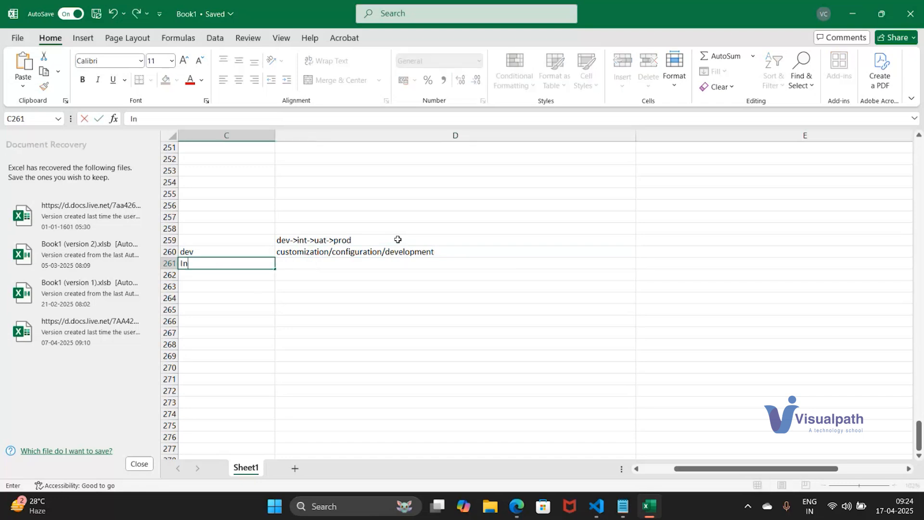
type("t")
key("ctrl+Return")
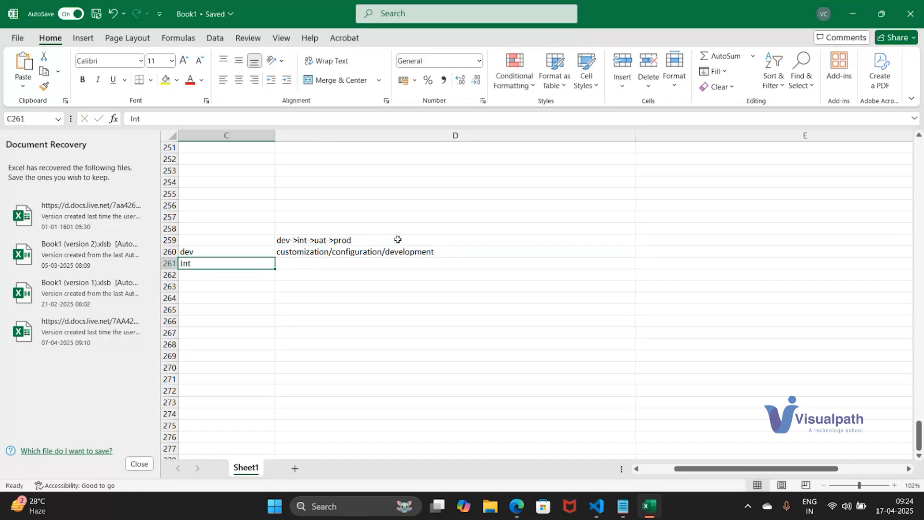
key("Right")
type("qa testing will start")
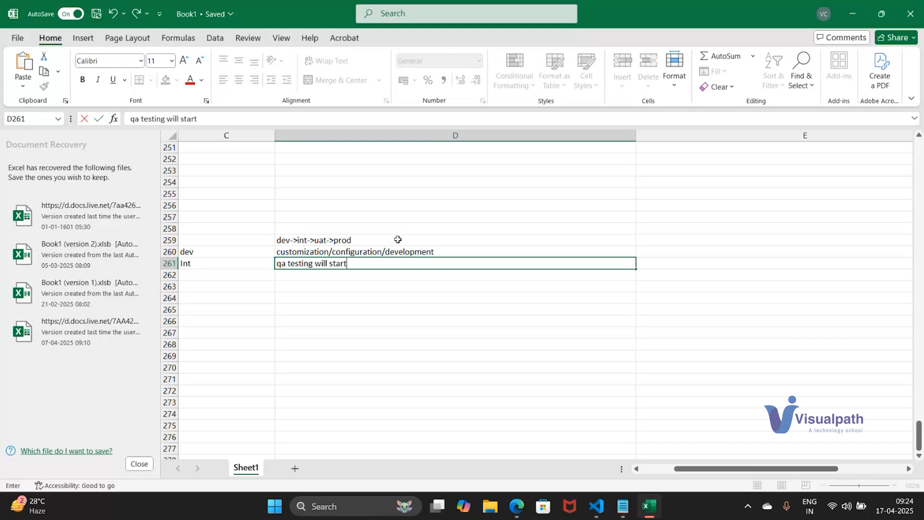
key("Return")
Add a UAT row in C262 with the description "User acceptance testing/business tests" in D262
key("Left")
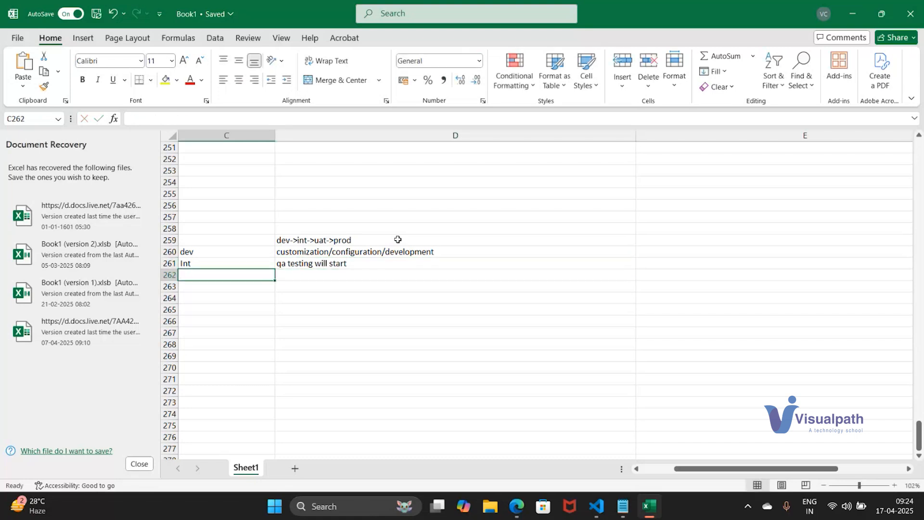
type("UAT")
key("ctrl+Return")
key("Right")
type("User")
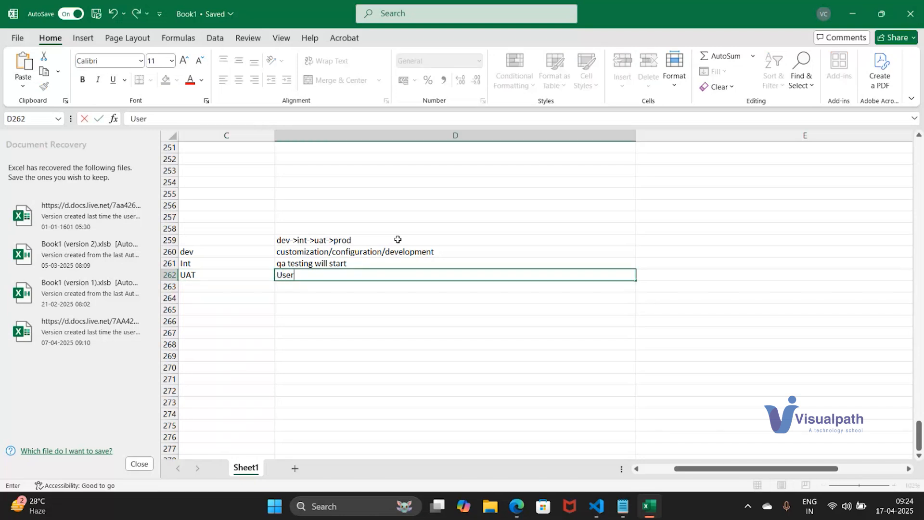
type(" acceptance testing/")
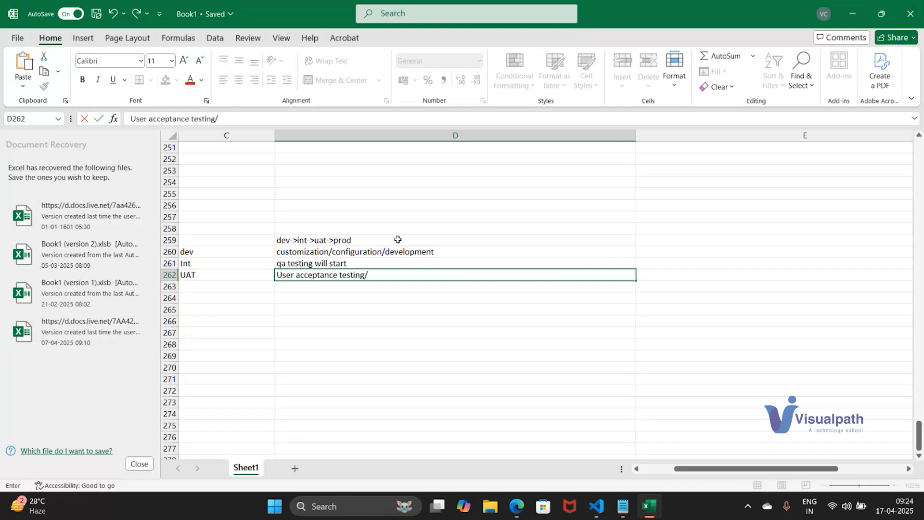
type("business tests")
key("Return")
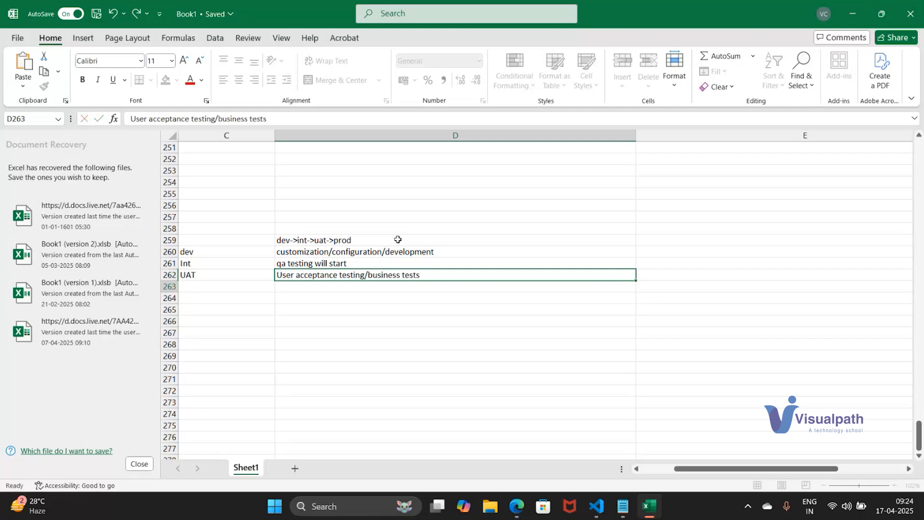
Add a final row with Producoin in C263 and "releasing it" in D263
key("Left")
type("Producoin")
key("Return")
key("Up")
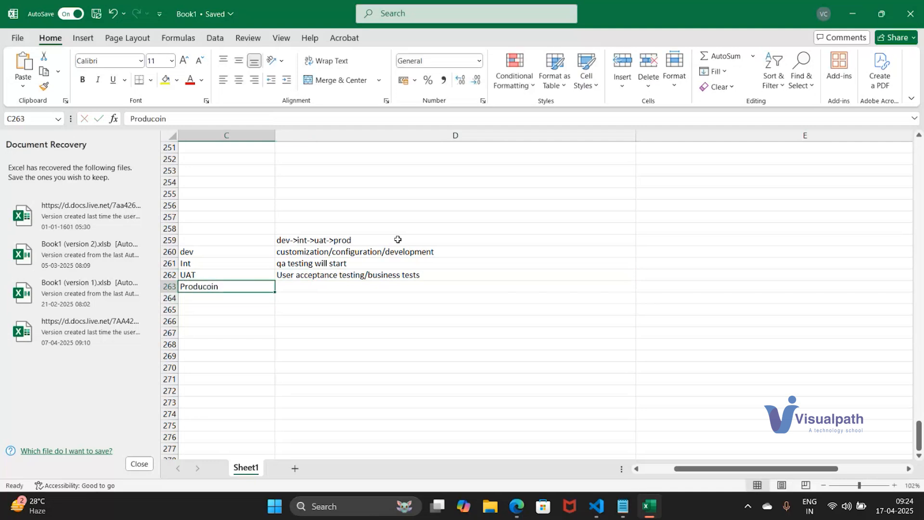
key("Right")
type("releasein")
key("BackSpace")
key("BackSpace")
key("BackSpace")
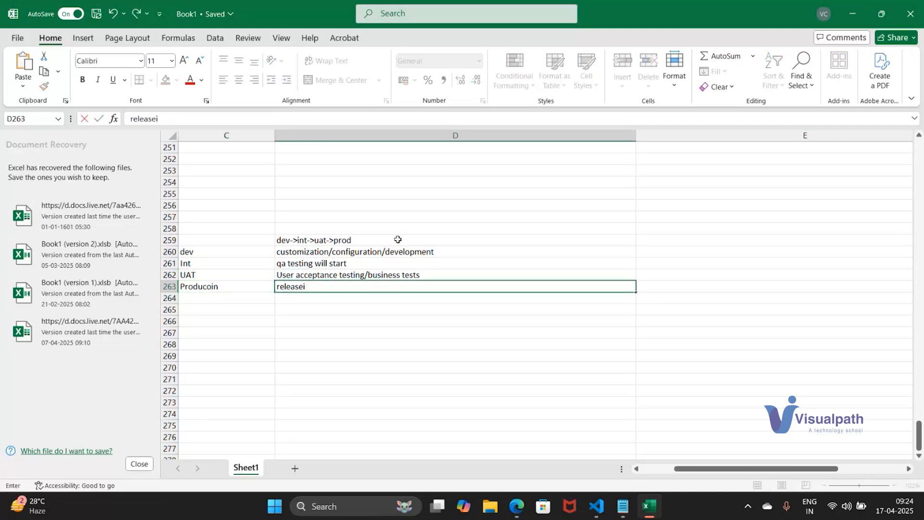
type("ing it")
key("Return")
Enter Ios in cell C265, leaving one blank row below the environment list
key("Left")
key("Down")
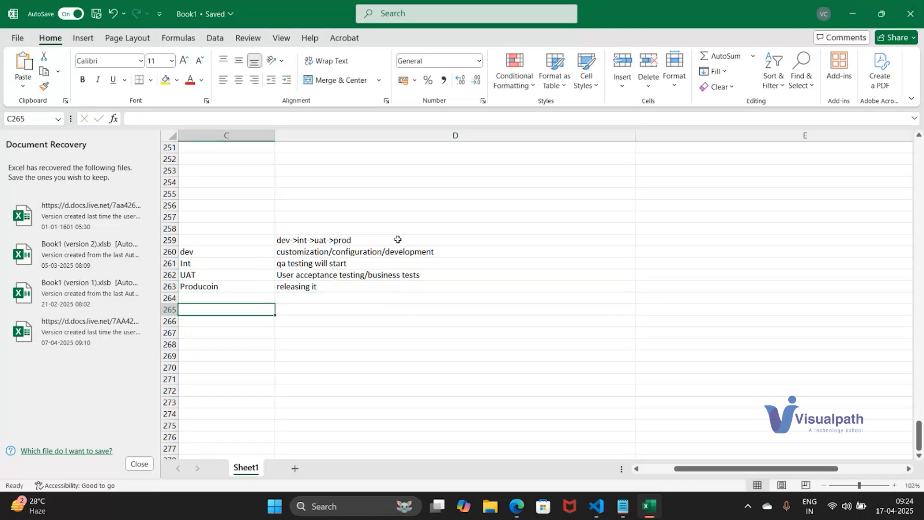
type("I0")
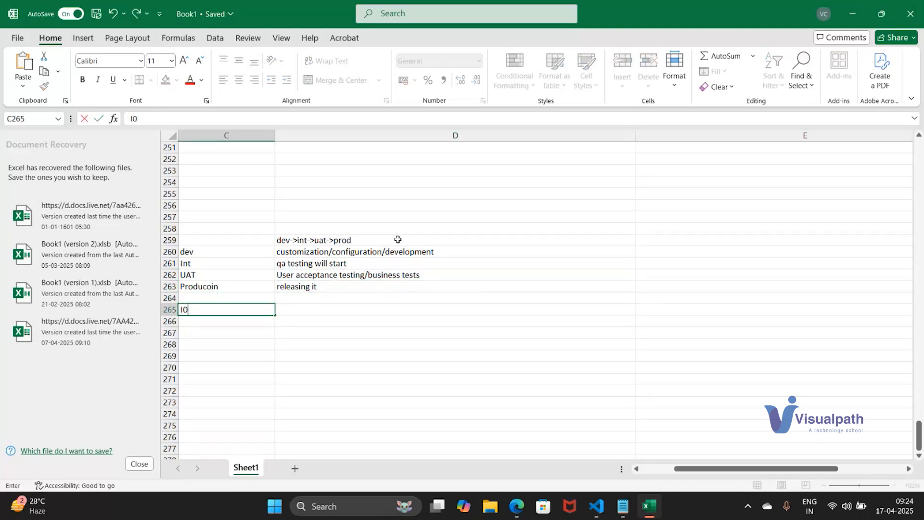
key("BackSpace")
type("os")
key("Return")
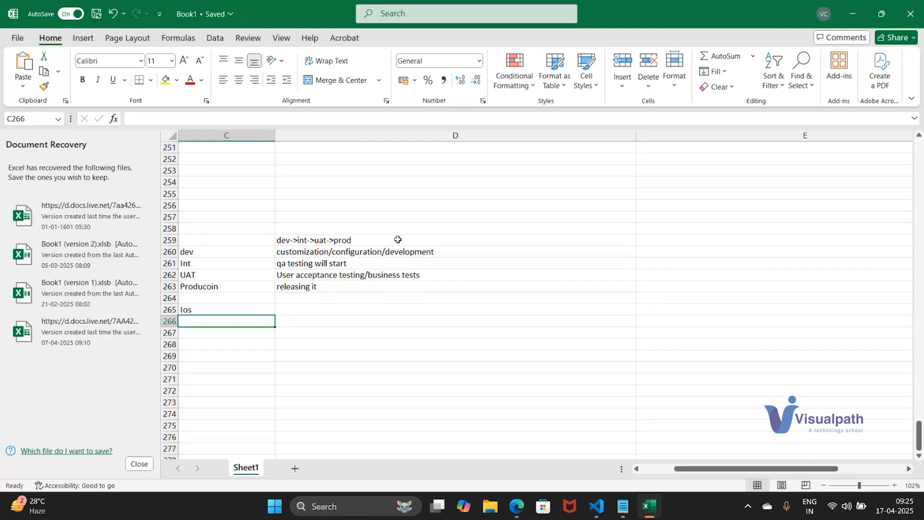
left_click(210, 253)
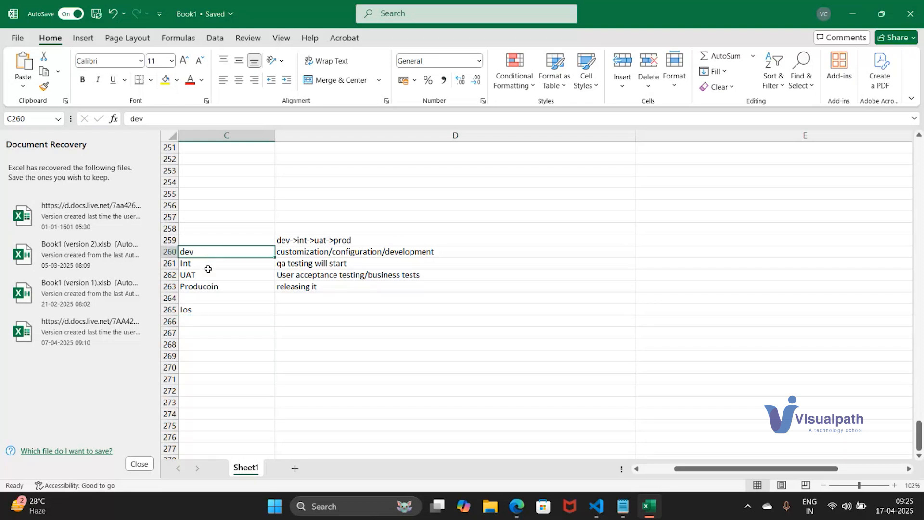
left_click(213, 288)
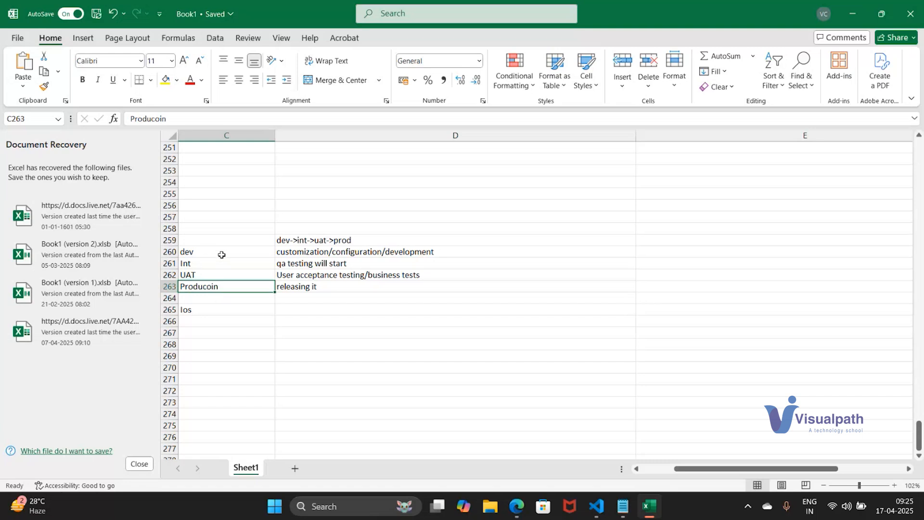
Enter the tracking tools jira/asana/ADO in cell C258 above the environment list
left_click(205, 233)
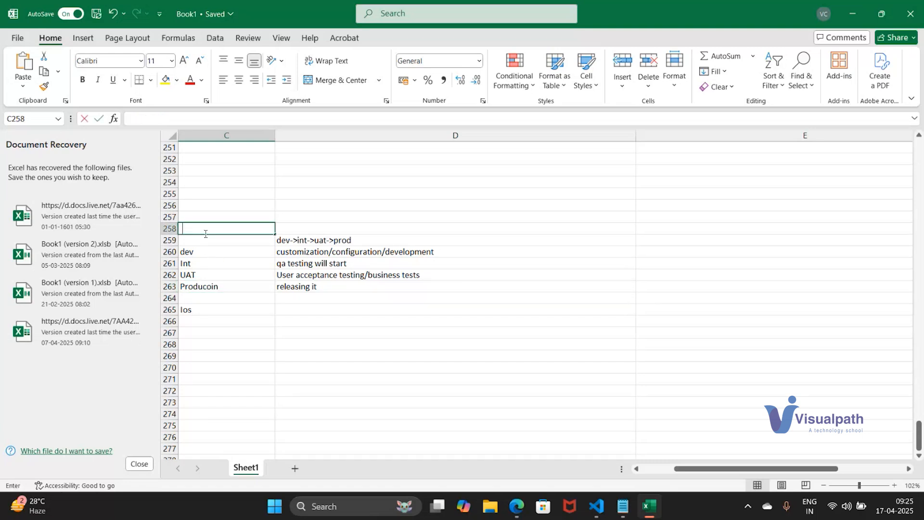
type("jira/asana")
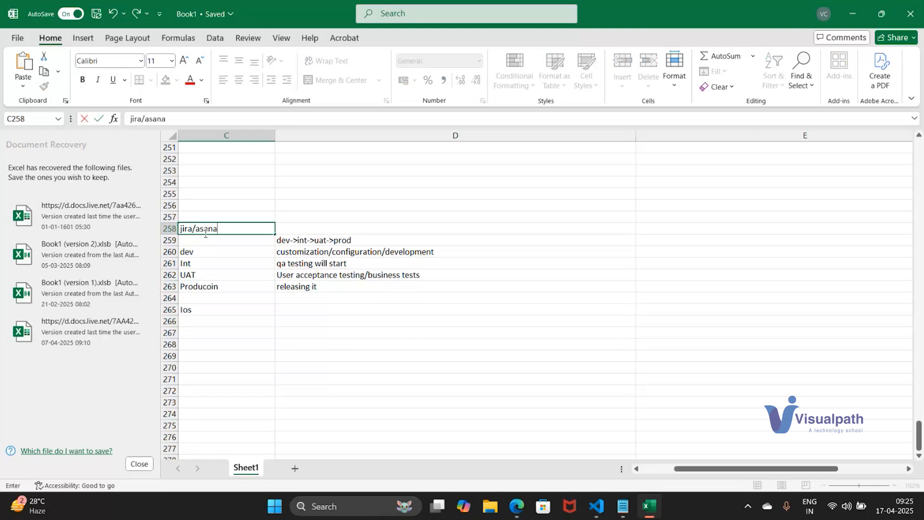
type("/ADO")
key("Return")
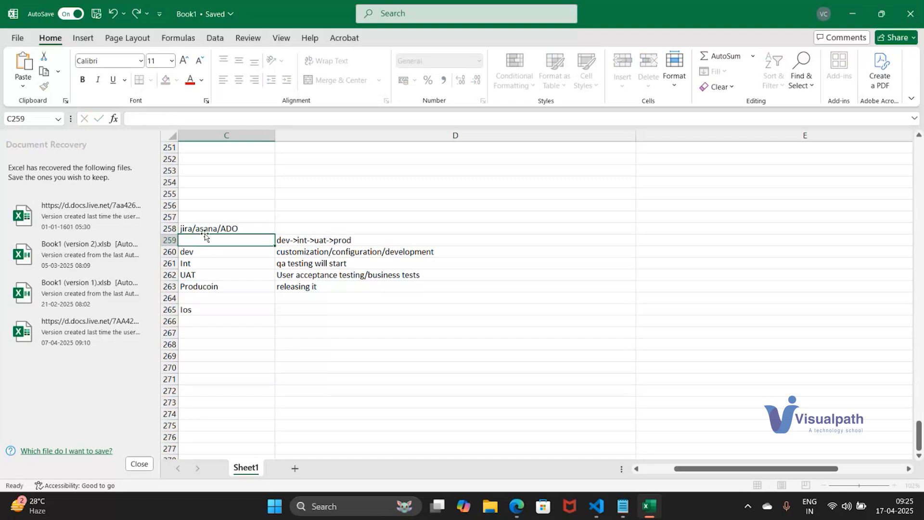
Enter "Jira story" in cell D258, beside the tracking tools entry
left_click(205, 233)
key("Right")
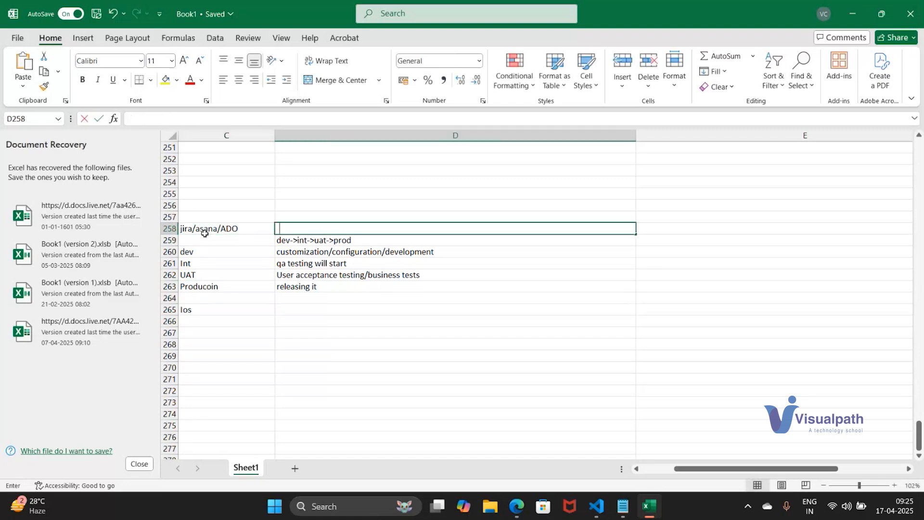
type("Jira story")
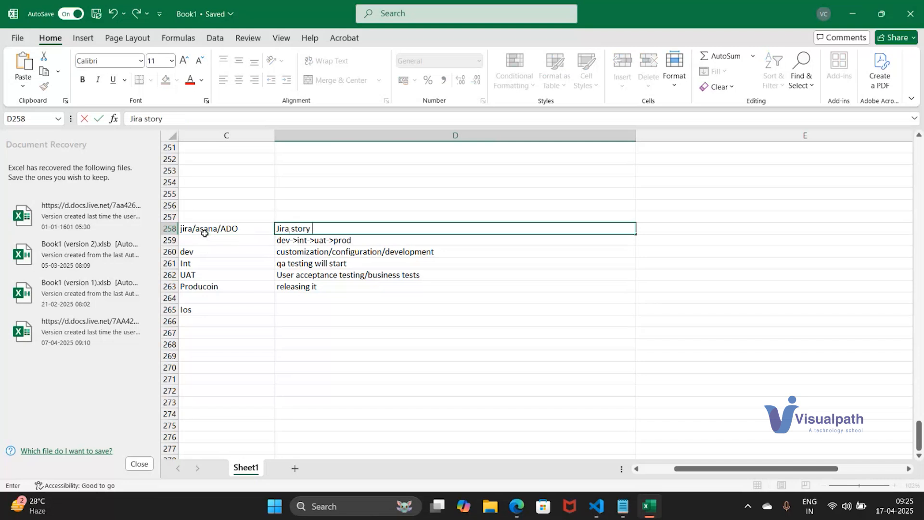
key("Up")
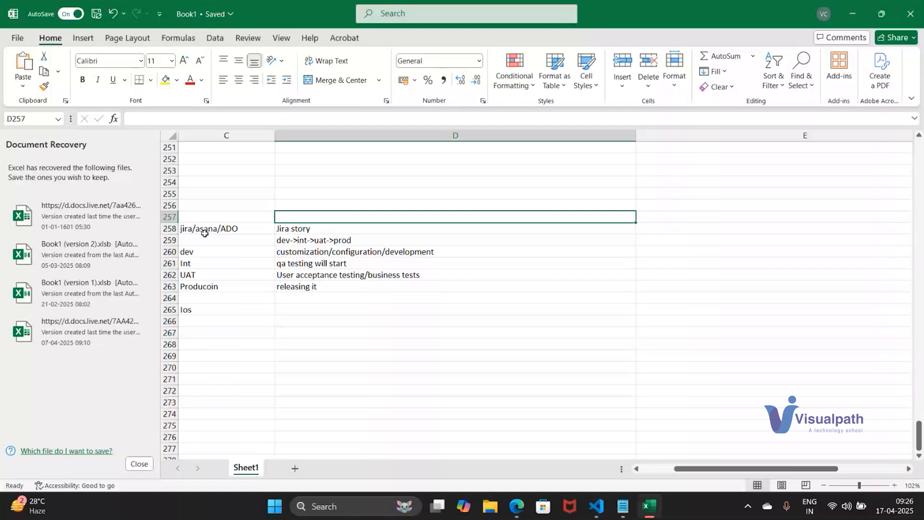
left_click(241, 251)
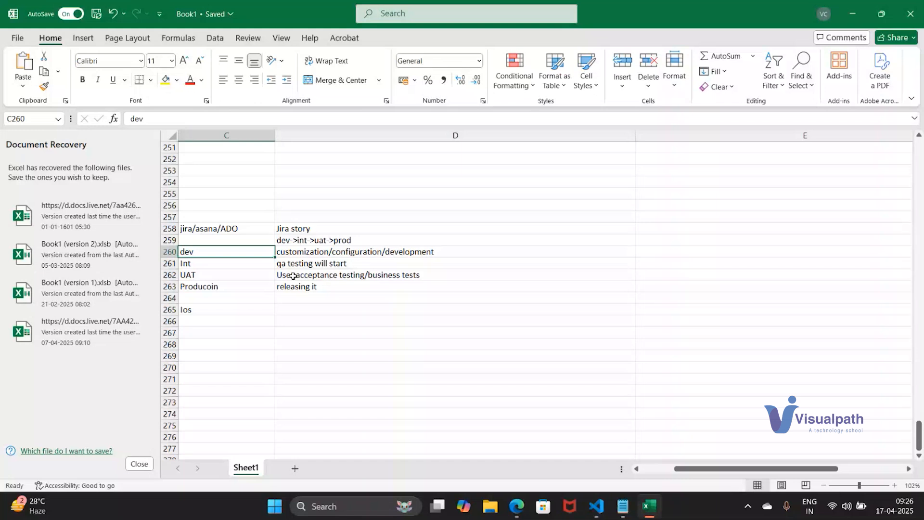
Switch to the New Account form in the browser and set Fax to 12121
key("alt+Tab")
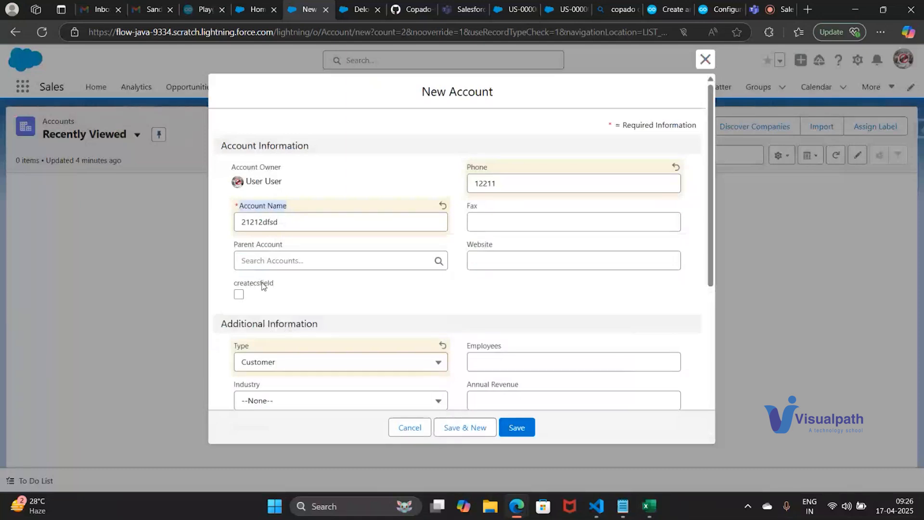
left_click_drag(283, 286, 234, 286)
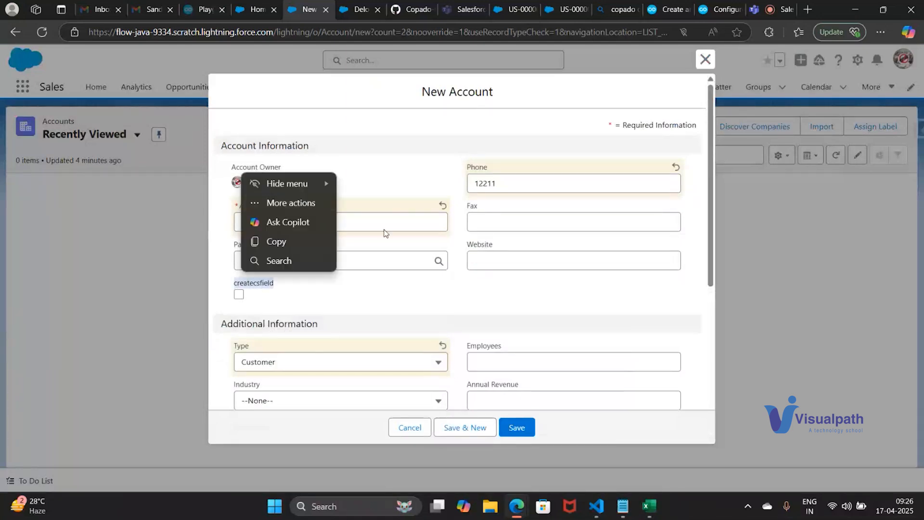
double_click(390, 219)
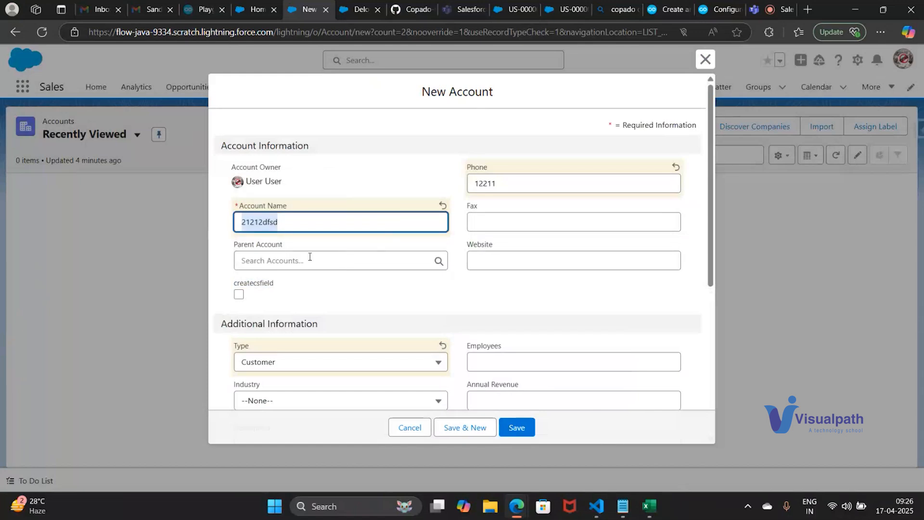
left_click(491, 219)
type("1212")
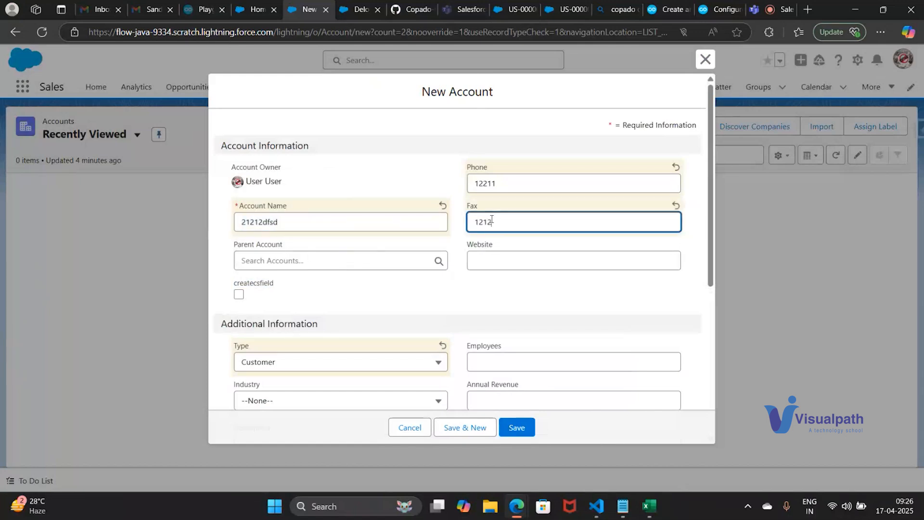
type("1")
left_click_drag(478, 207, 466, 208)
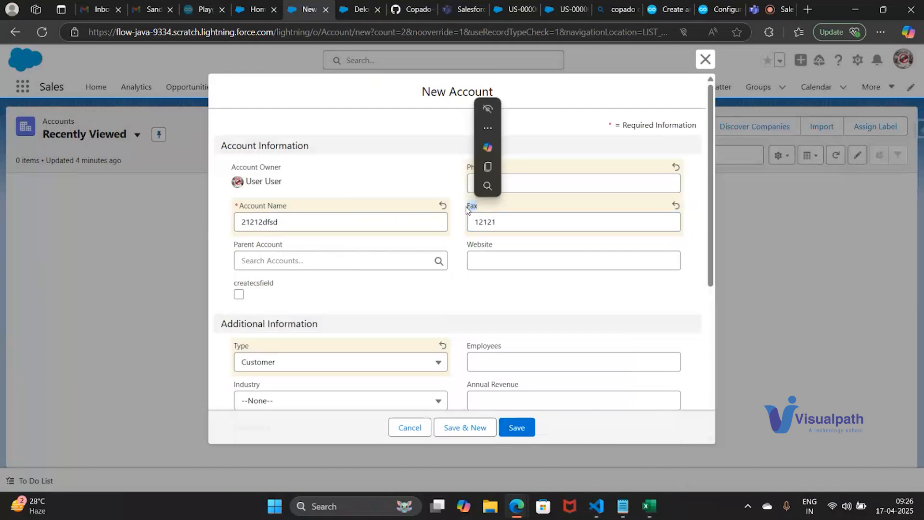
Try out the createcsfield checkbox on the New Account form by ticking and clearing it
left_click(246, 285)
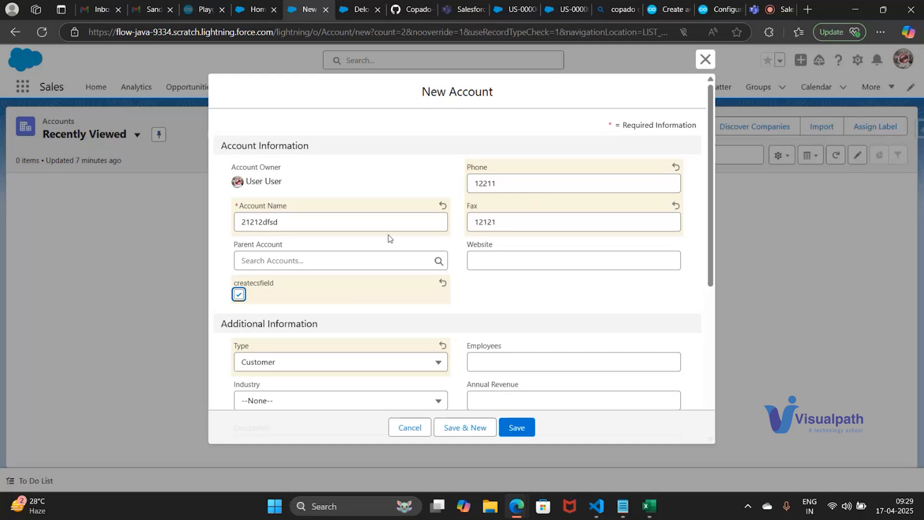
double_click(256, 287)
left_click(256, 287)
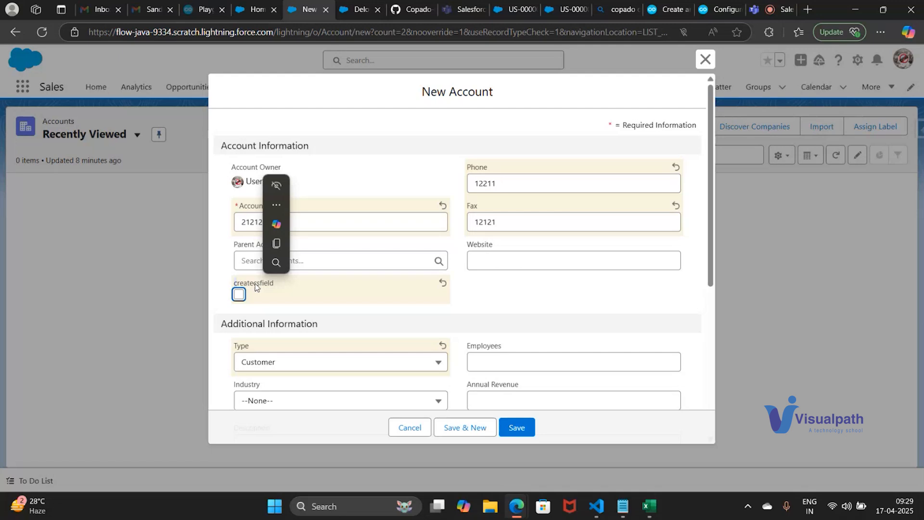
Switch to the Copado user stories and start a new record of the type User Story
left_click(463, 6)
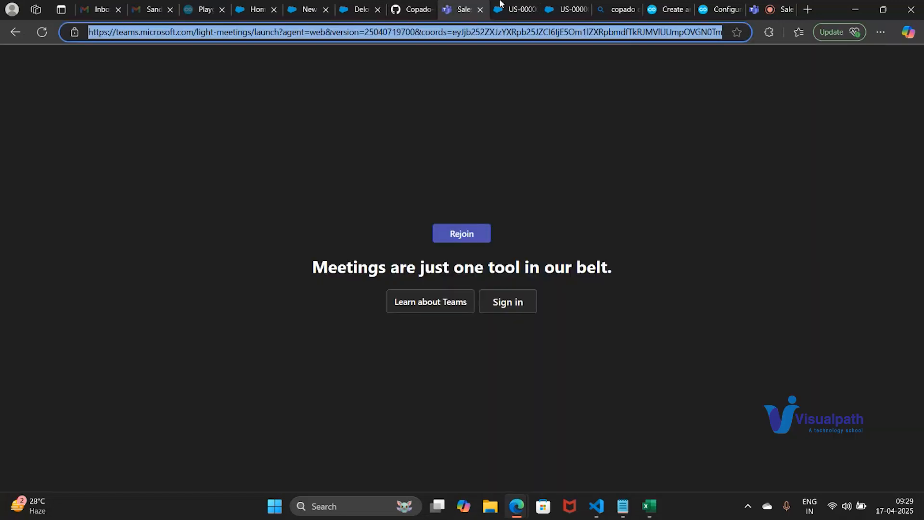
left_click(500, 5)
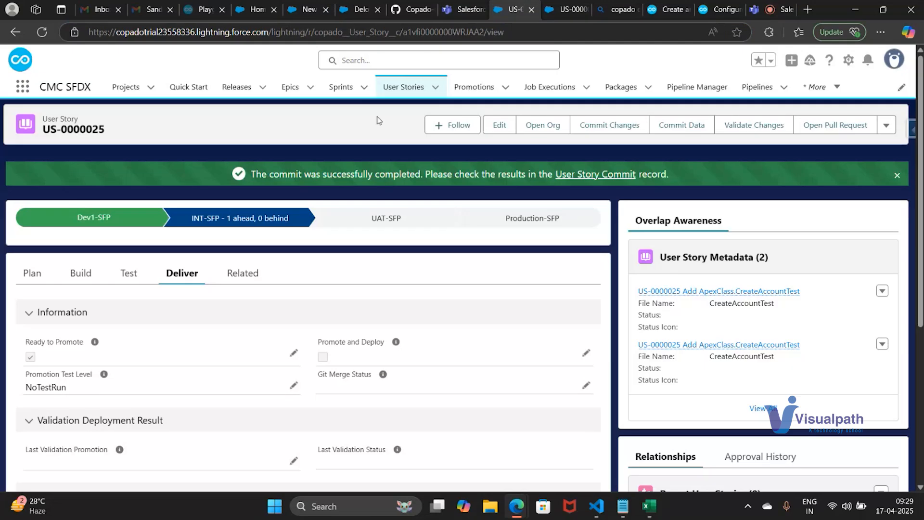
left_click(409, 88)
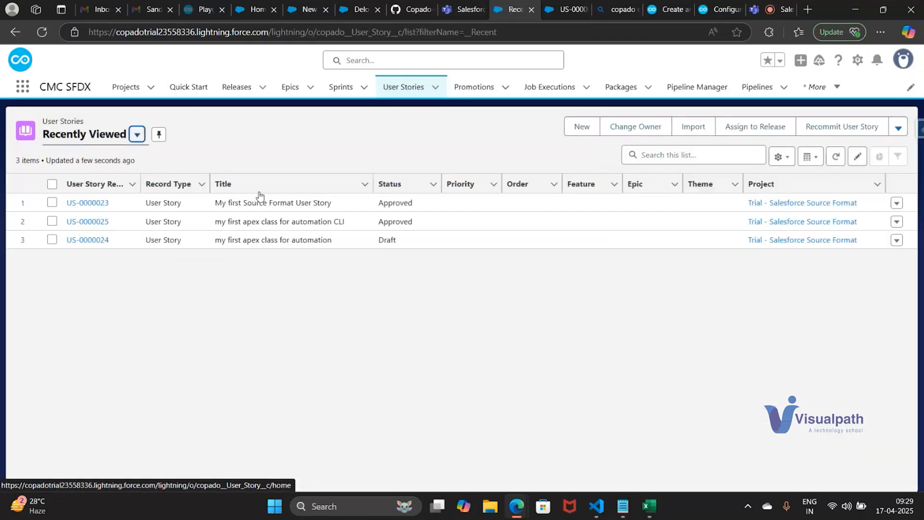
left_click(590, 131)
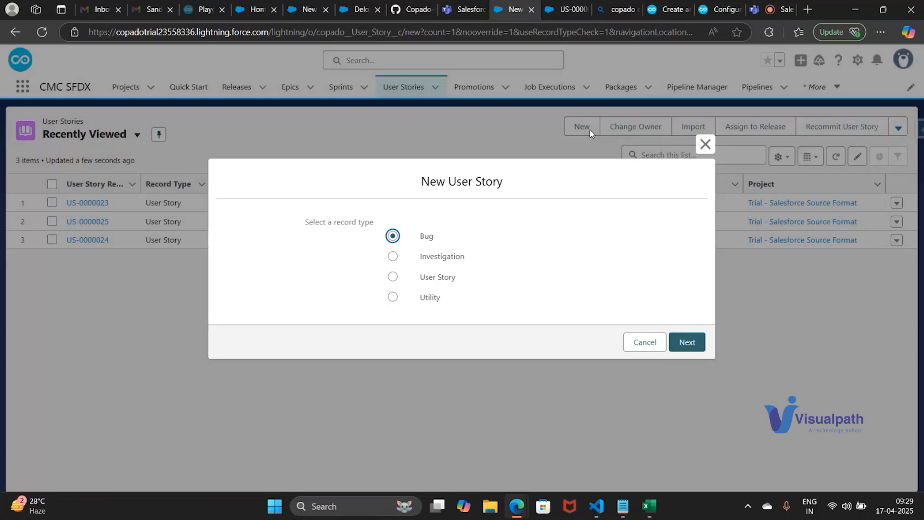
left_click(392, 276)
left_click(686, 342)
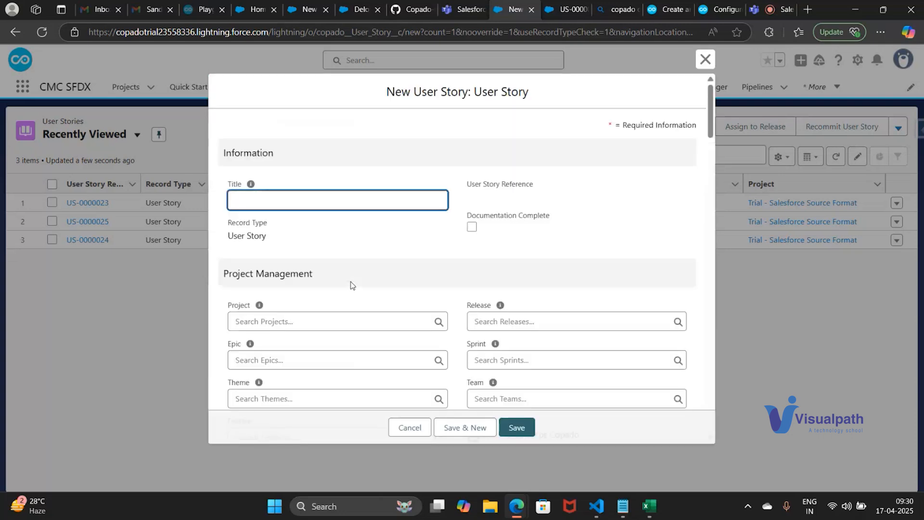
Title the story "my first deployment n custmfield" and set both its Project and Release to Trial - Salesforce Source Format
type("my first deployment n custmfie")
scroll(266, 197, "down", 3)
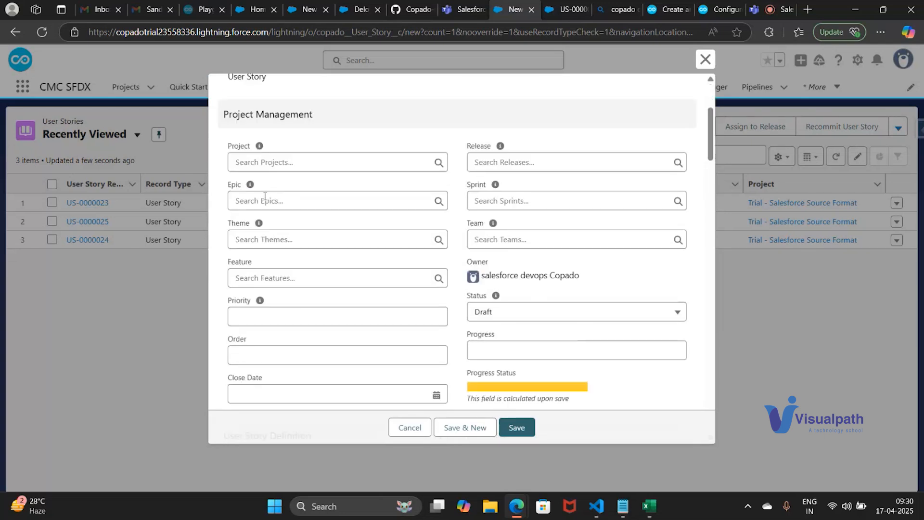
left_click(364, 164)
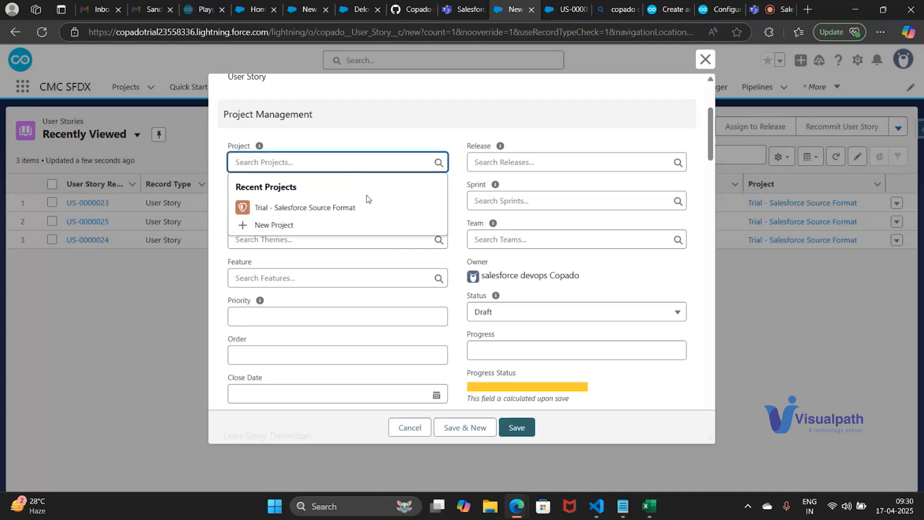
left_click(376, 207)
left_click(564, 162)
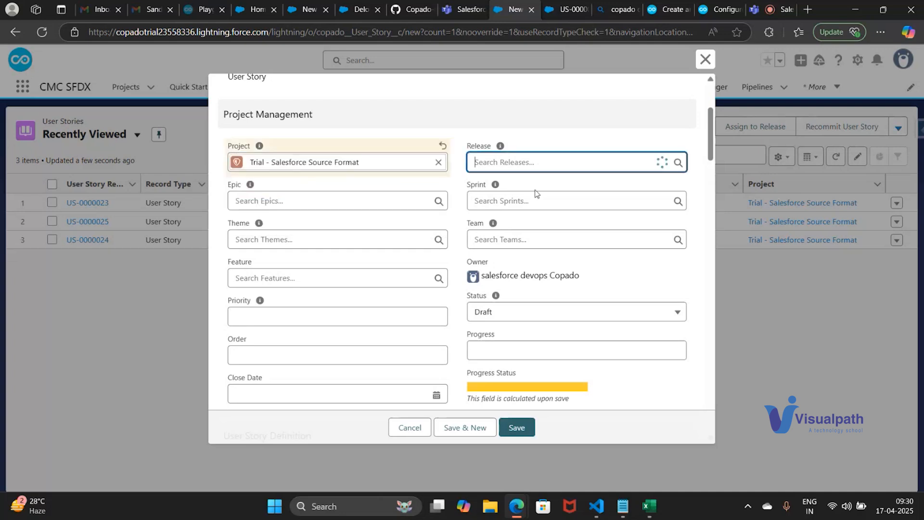
left_click(534, 208)
Set the story's Credential to Dev1-SFP and its Developer to salesforce devops Copado, and save the user story
scroll(367, 252, "down", 6)
scroll(367, 253, "down", 15)
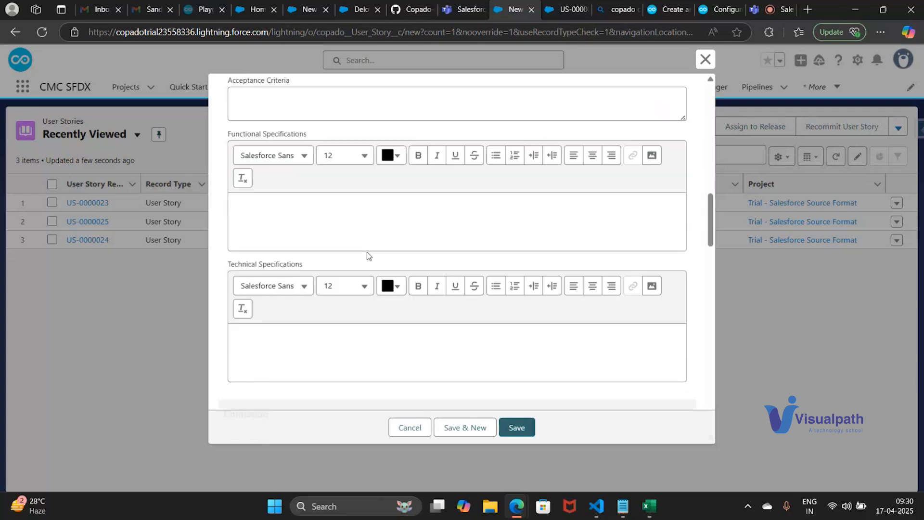
left_click(287, 149)
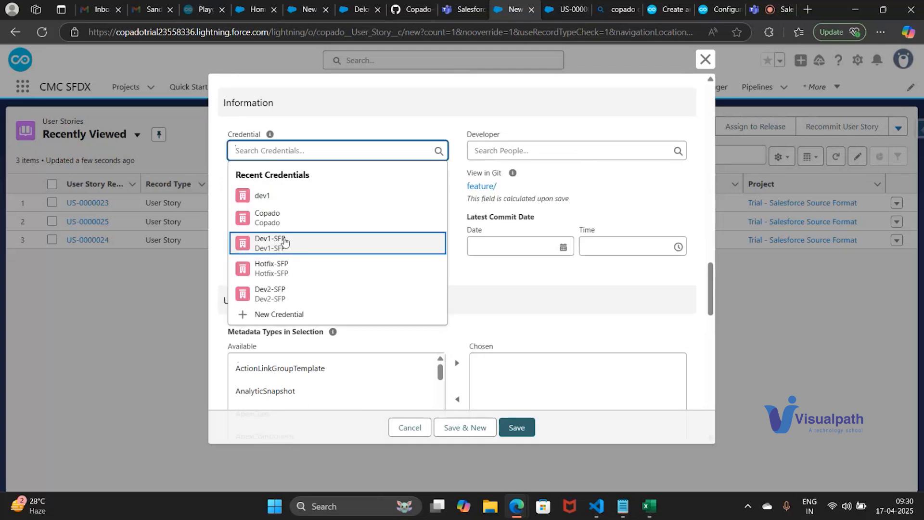
left_click(270, 244)
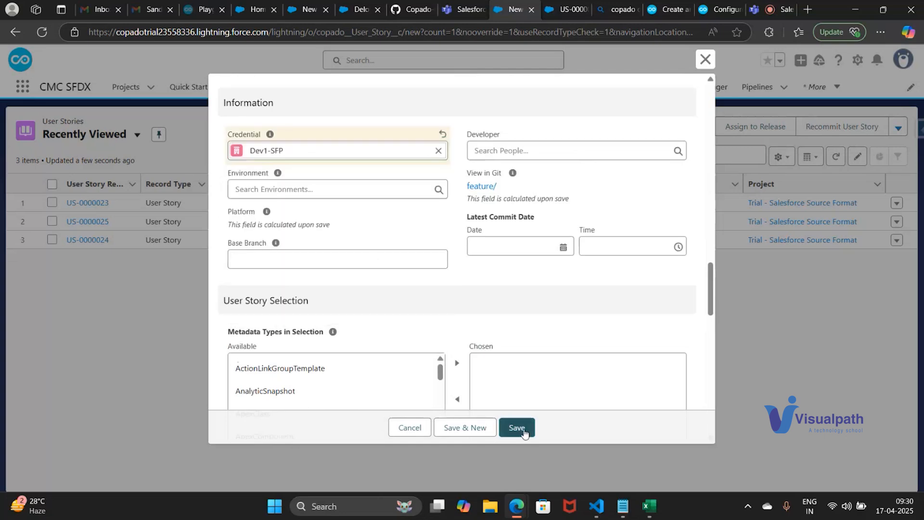
left_click(547, 152)
left_click(544, 195)
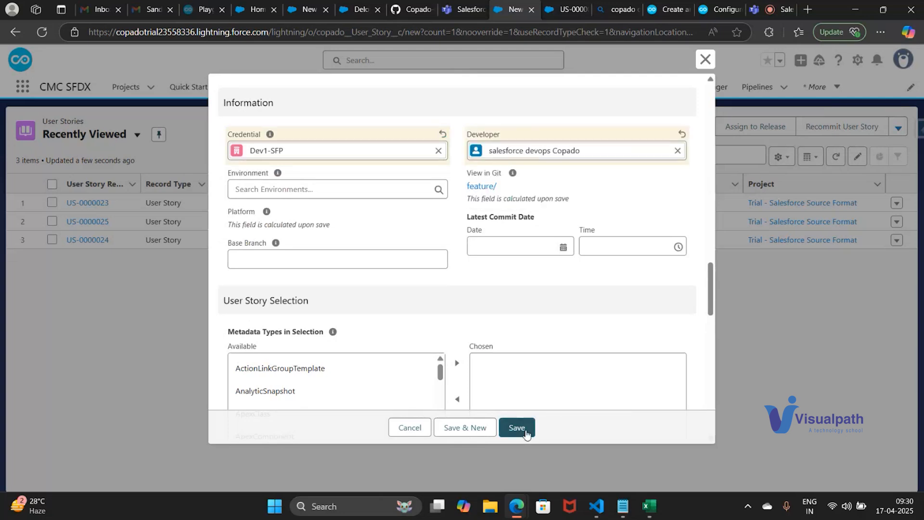
left_click(526, 431)
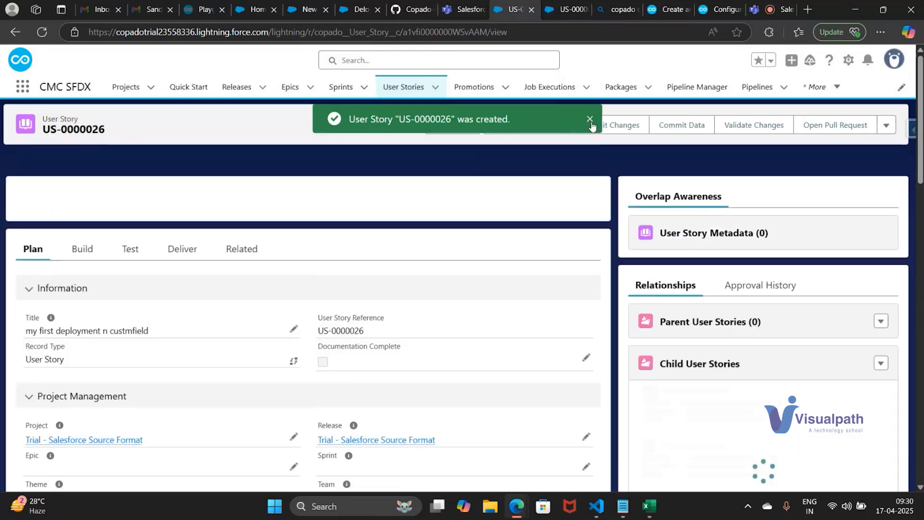
left_click(591, 120)
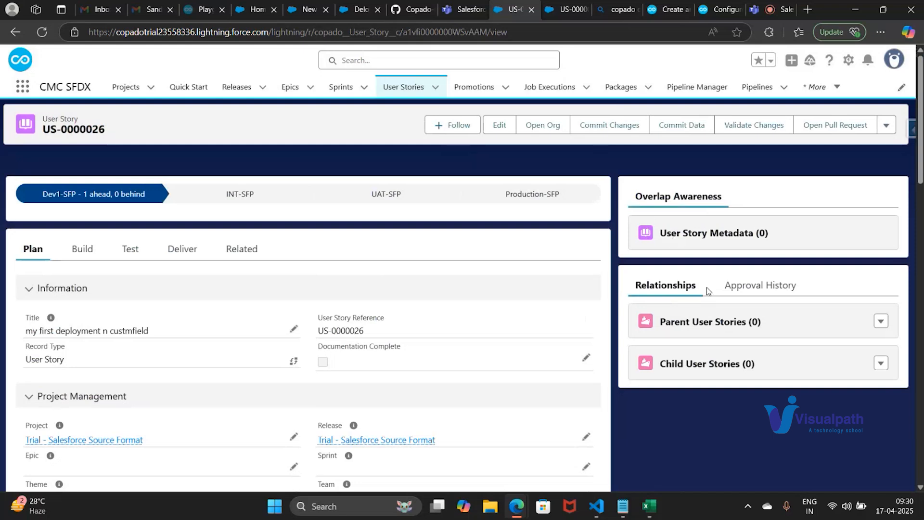
Switch to Visual Studio Code and go to the latest terminal prompt in the Copado-LearningSFSFP project
left_click(597, 510)
scroll(528, 424, "down", 3)
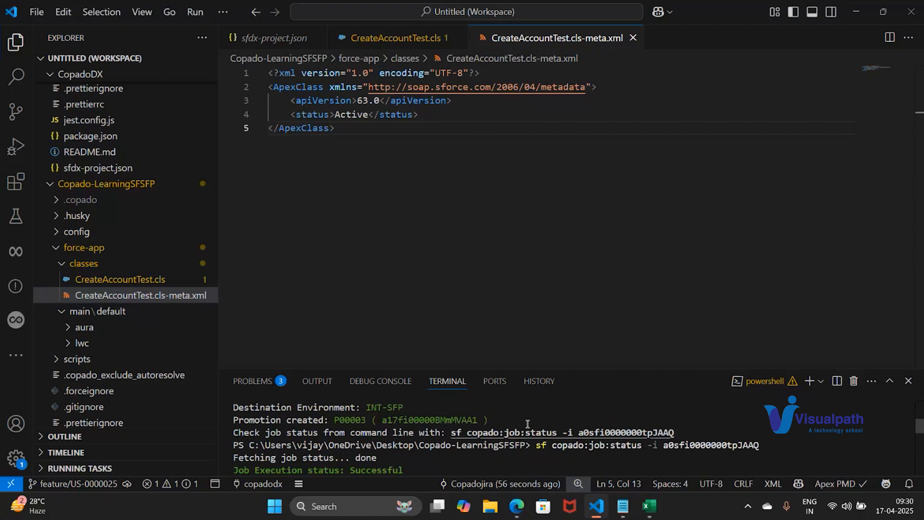
scroll(528, 424, "down", 3)
type("git a")
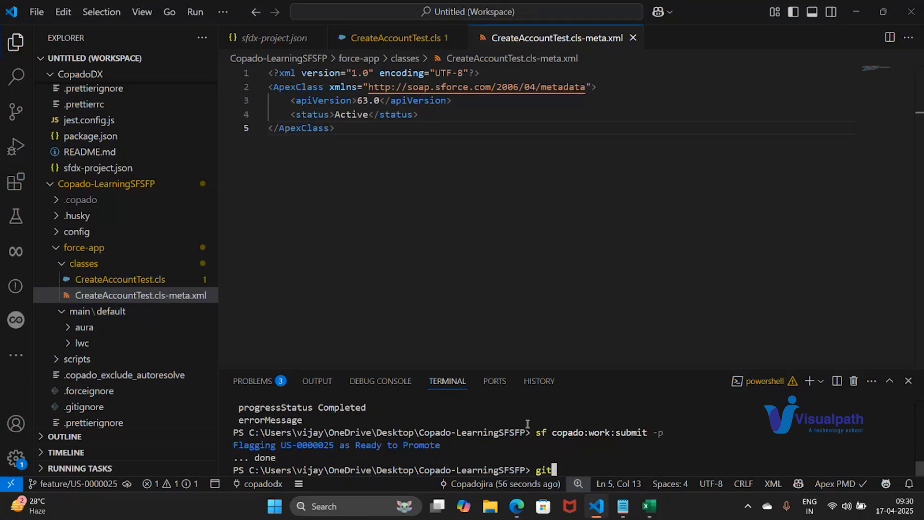
key("BackSpace")
key("BackSpace")
key("BackSpace")
key("BackSpace")
key("BackSpace")
left_click(120, 279)
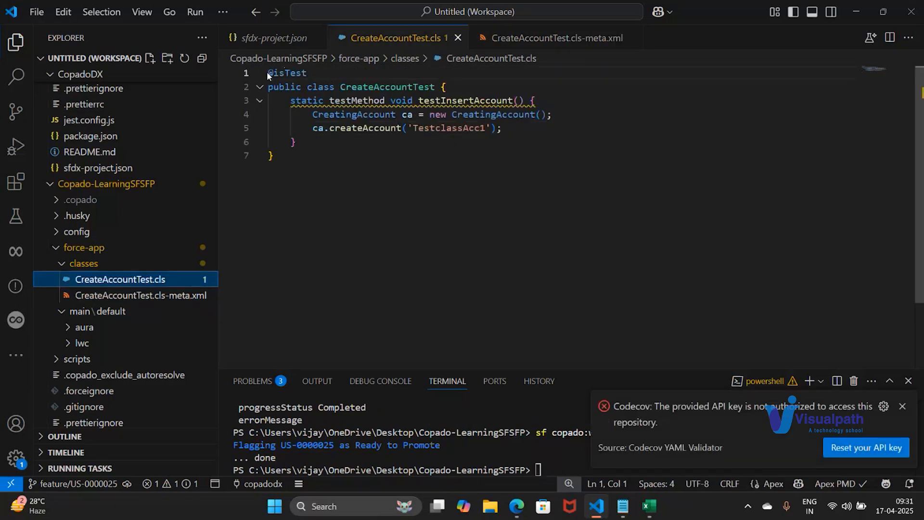
left_click(266, 71)
key("Return")
key("Up")
type("//testcla")
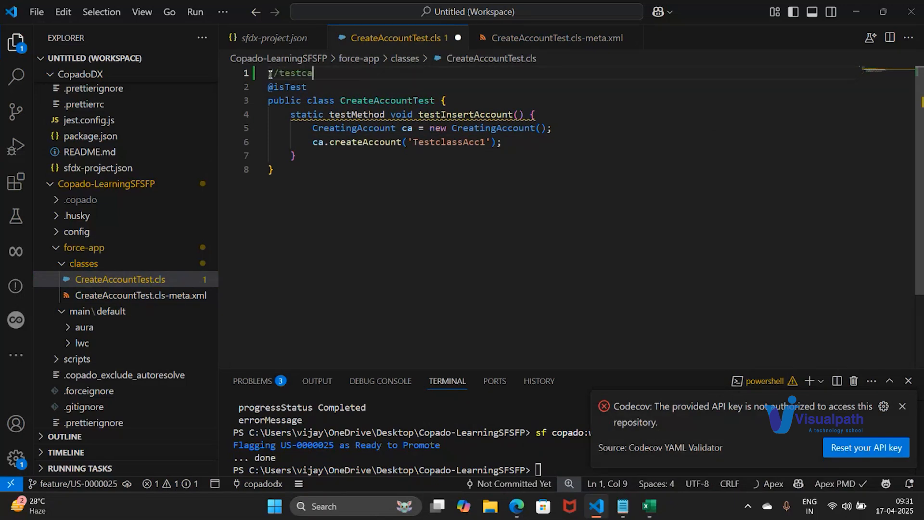
type("ss created for account test")
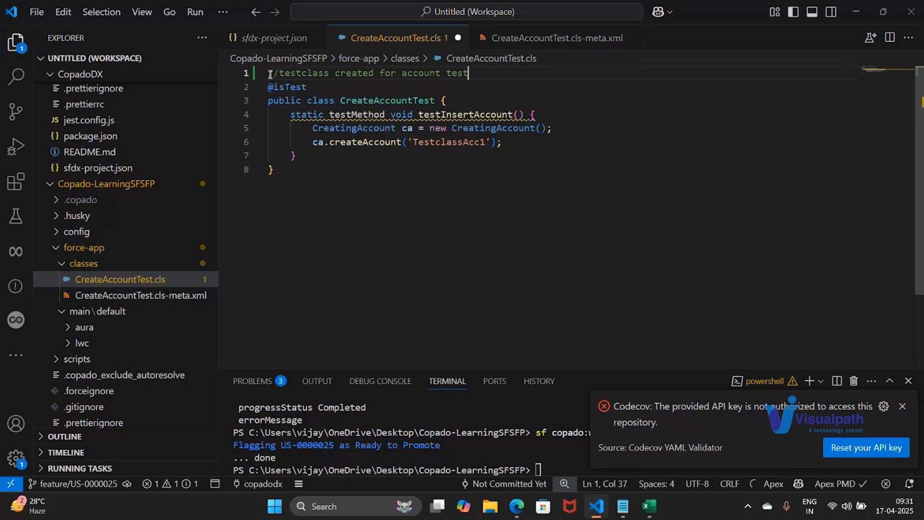
key("ctrl+s")
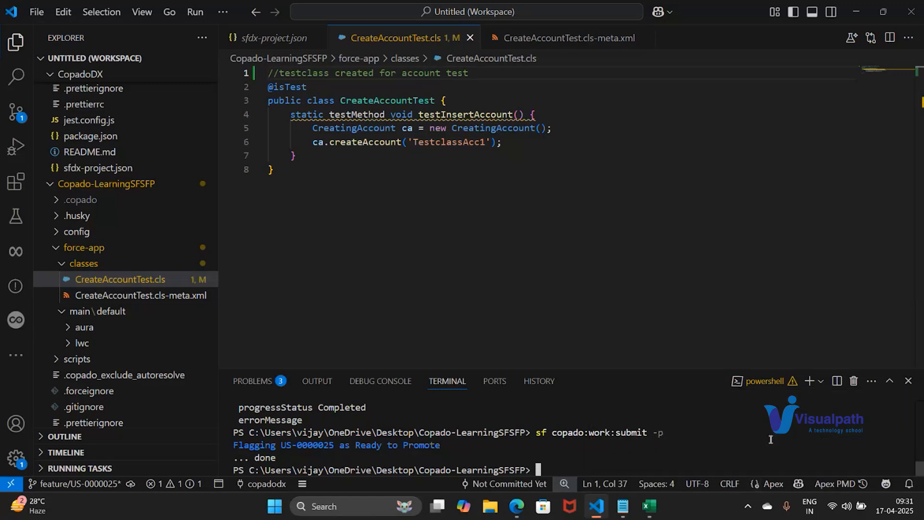
Check the repository's changes with git status in the terminal
type("git ")
type("stat")
type("us")
key("Return")
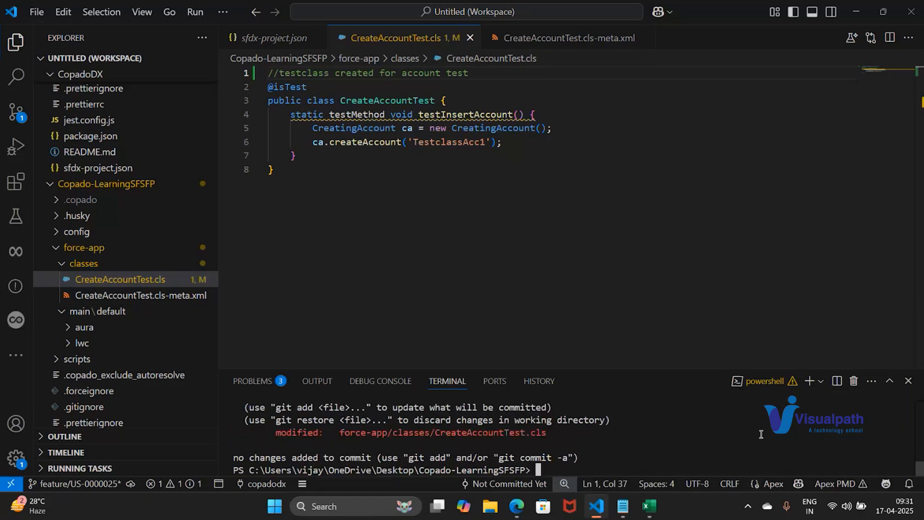
Stage all changes with git add . and verify the staging with git status
type("git add .")
key("Return")
type("git status")
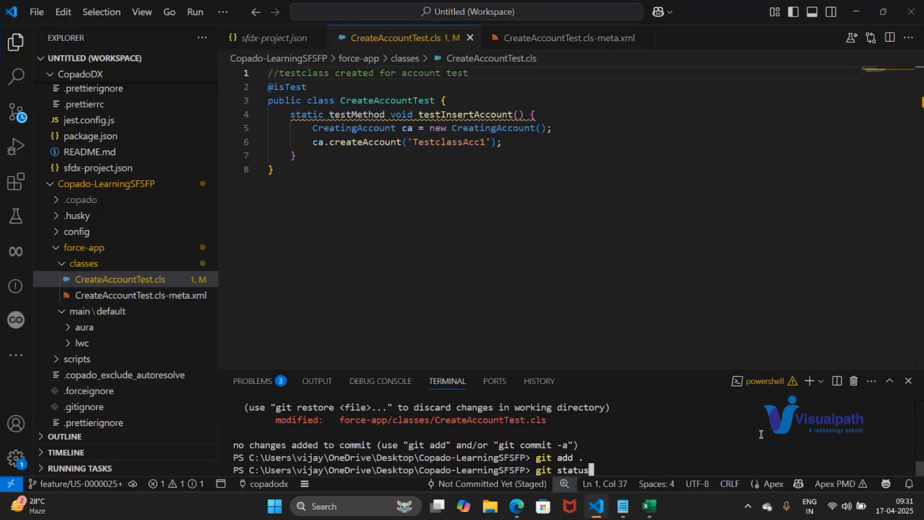
key("Return")
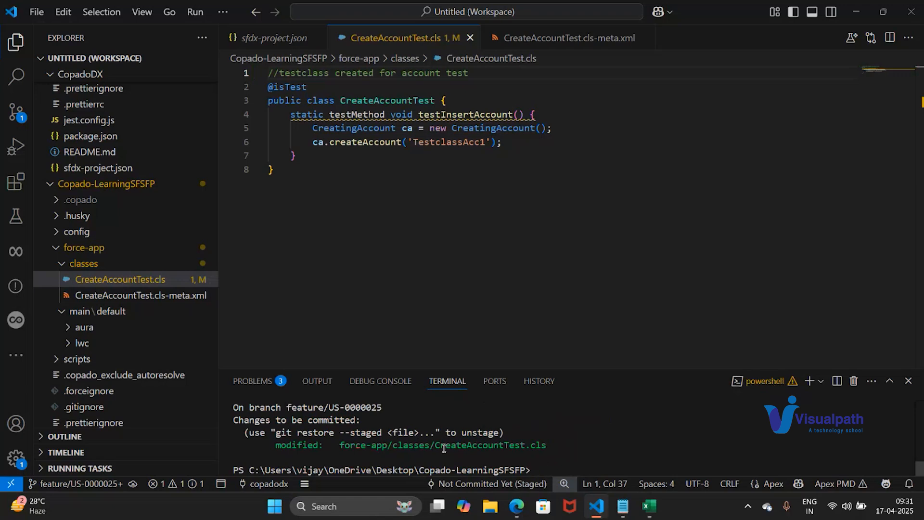
Commit the staged test class change with git commit -m "added a comment" in the terminal
type("git")
key("BackSpace")
key("BackSpace")
type("it commit -m ")
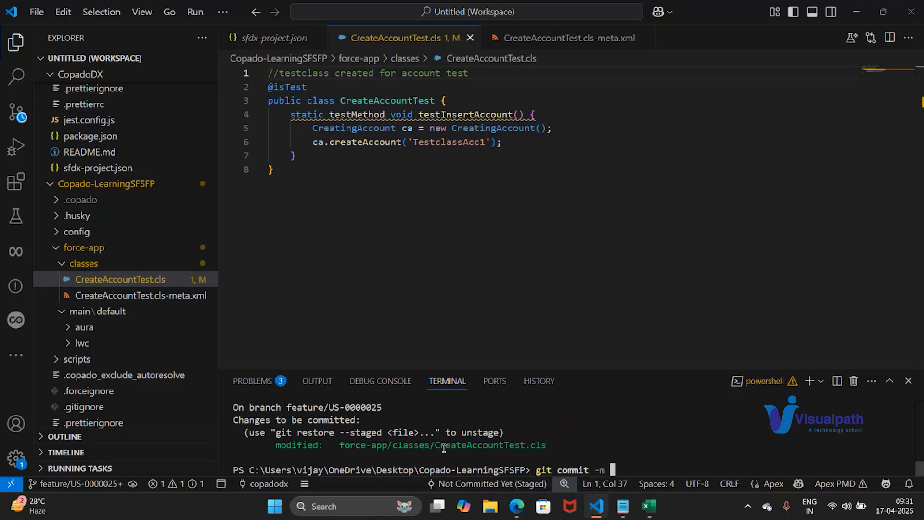
type("\"added a comment\"")
key("Return")
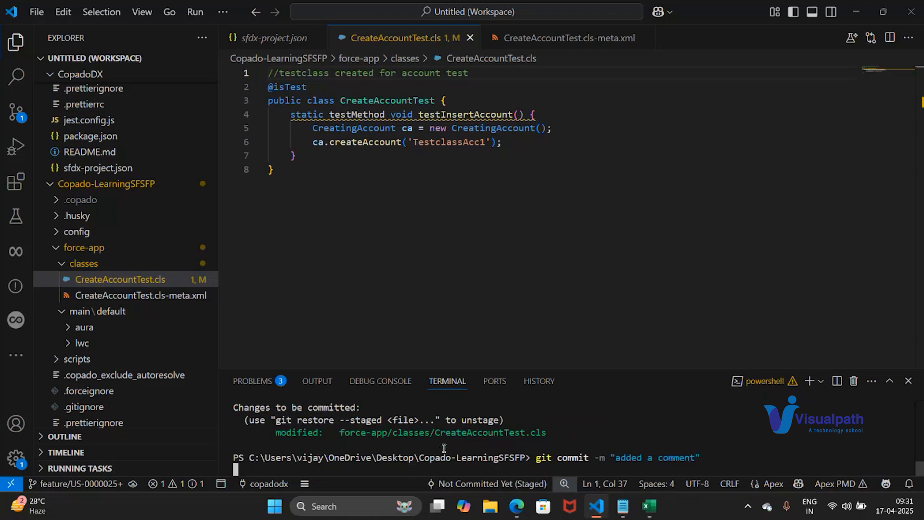
type("git")
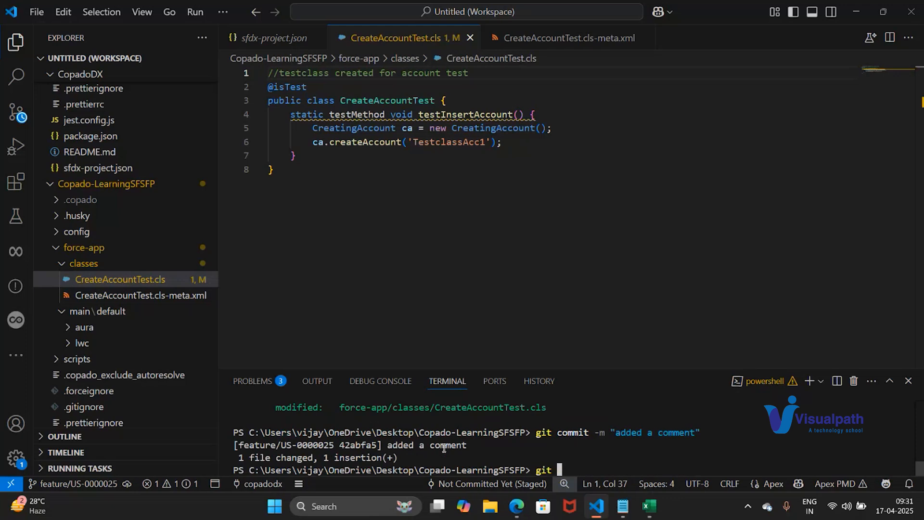
key("BackSpace")
key("BackSpace")
key("BackSpace")
key("BackSpace")
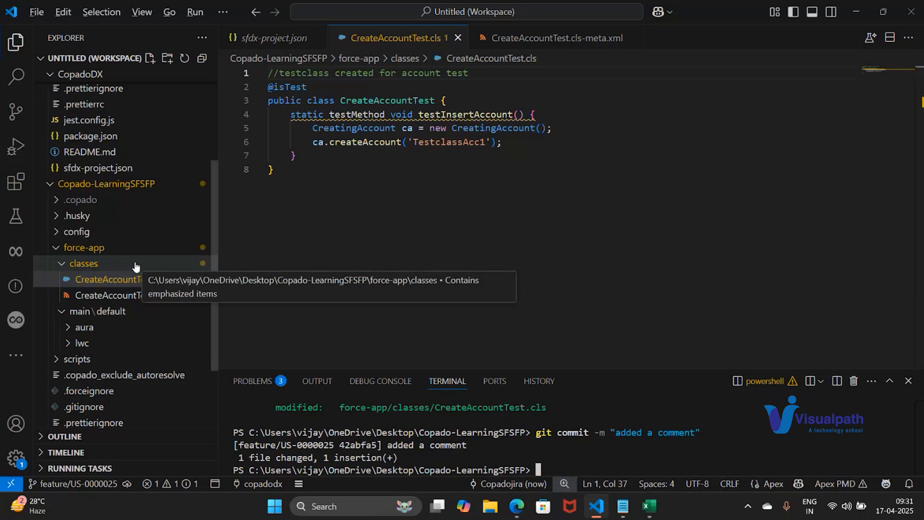
key("alt+Tab")
key("alt+Tab")
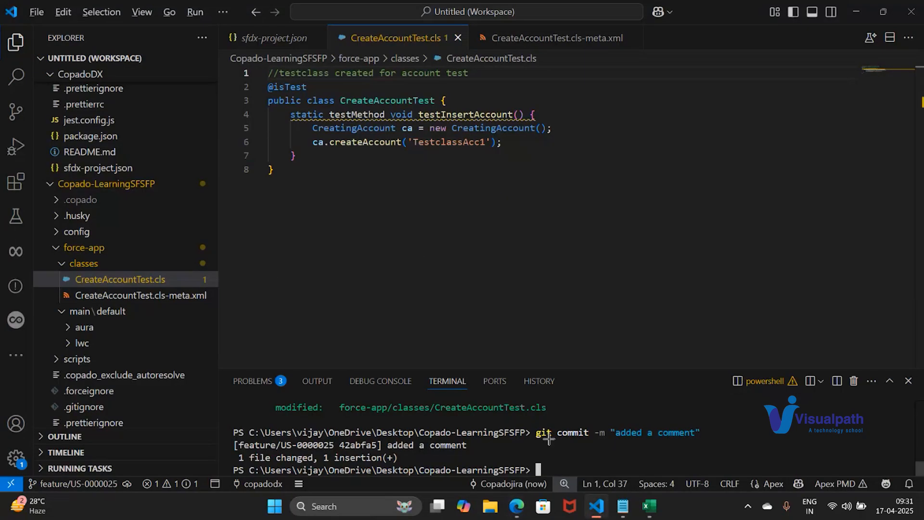
key("alt+Tab")
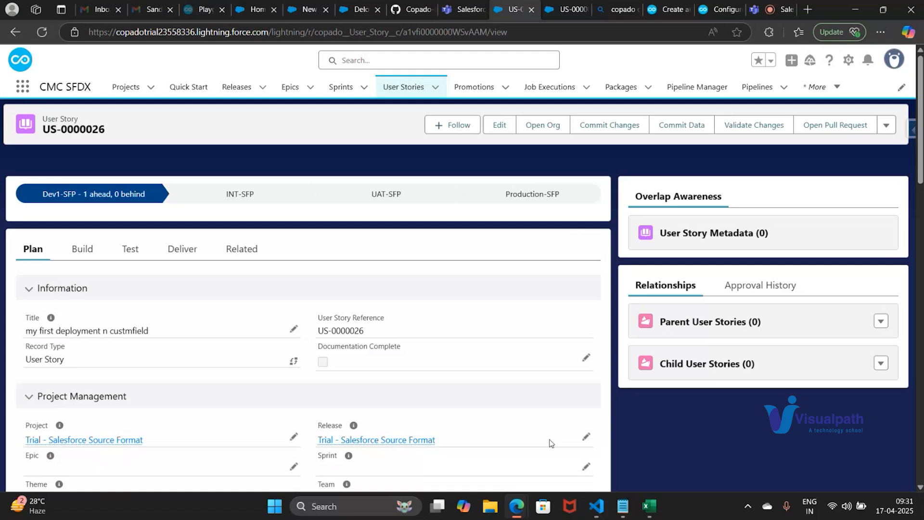
left_click(604, 135)
key("alt+Tab")
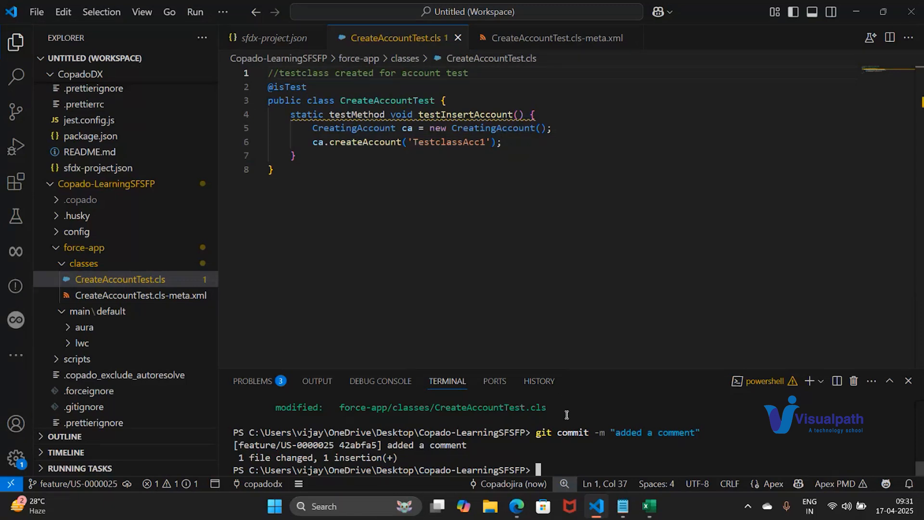
key("alt")
Switch to Copado in the browser and open the Commit Changes page for user story US-0000026
key("alt+Tab")
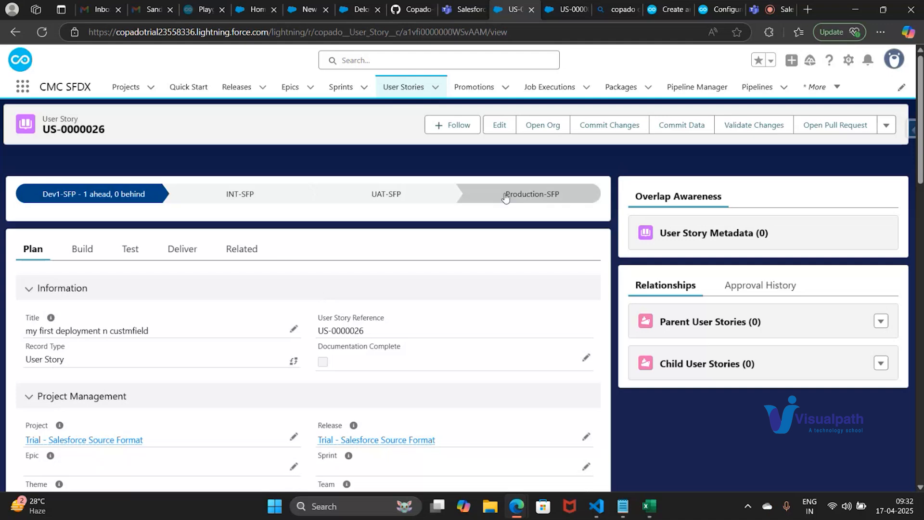
left_click(615, 125)
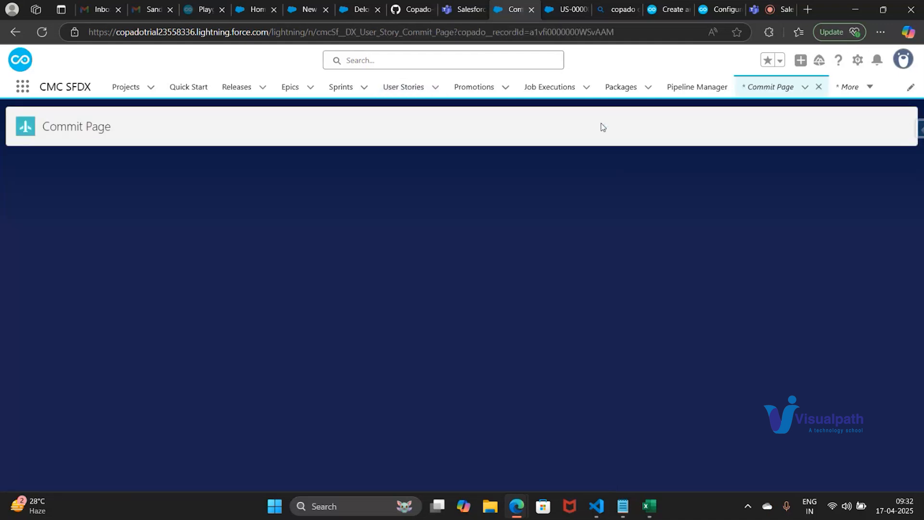
scroll(159, 268, "down", 3)
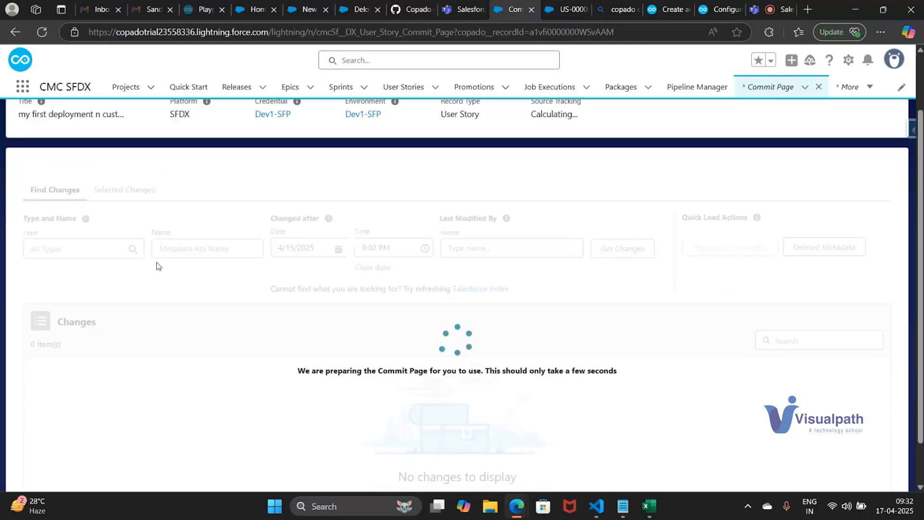
Clear the time in the Changed after filter, keeping the date 4/15/2025, and retrieve the org's changes
left_click(397, 199)
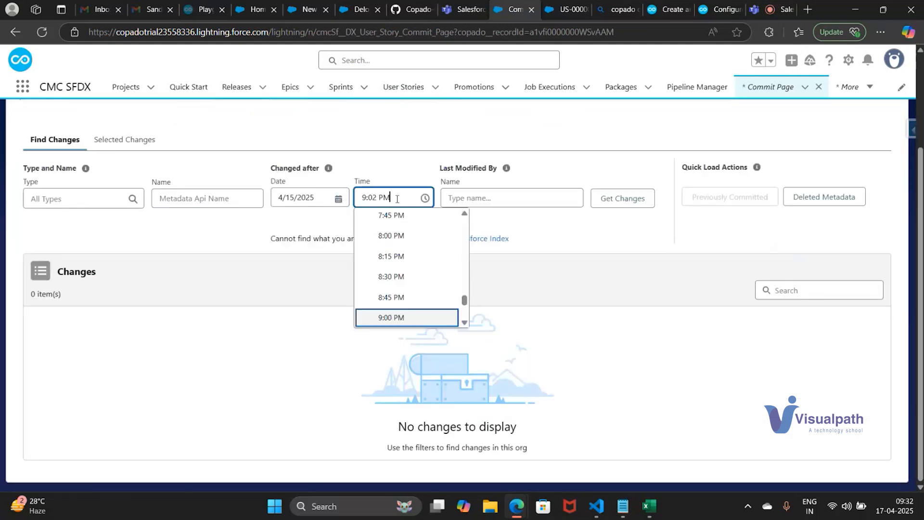
key("ctrl+a")
key("BackSpace")
left_click(623, 198)
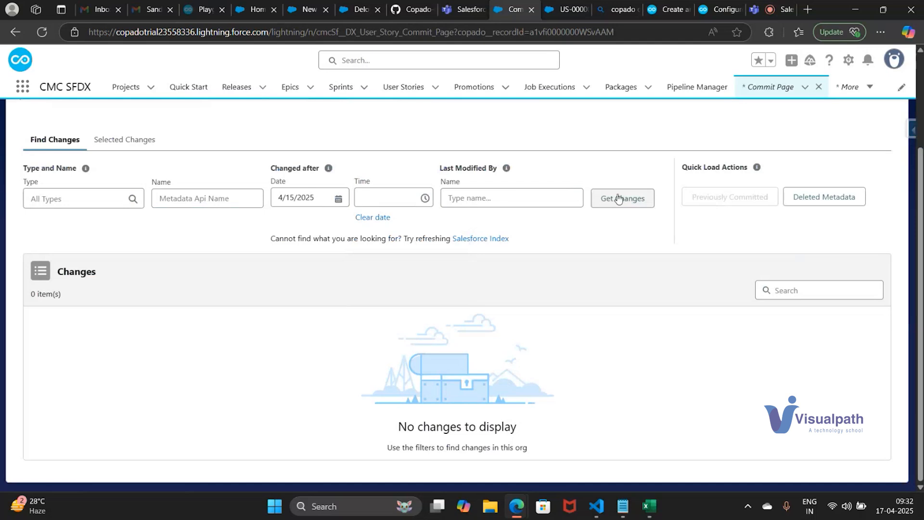
left_click(339, 198)
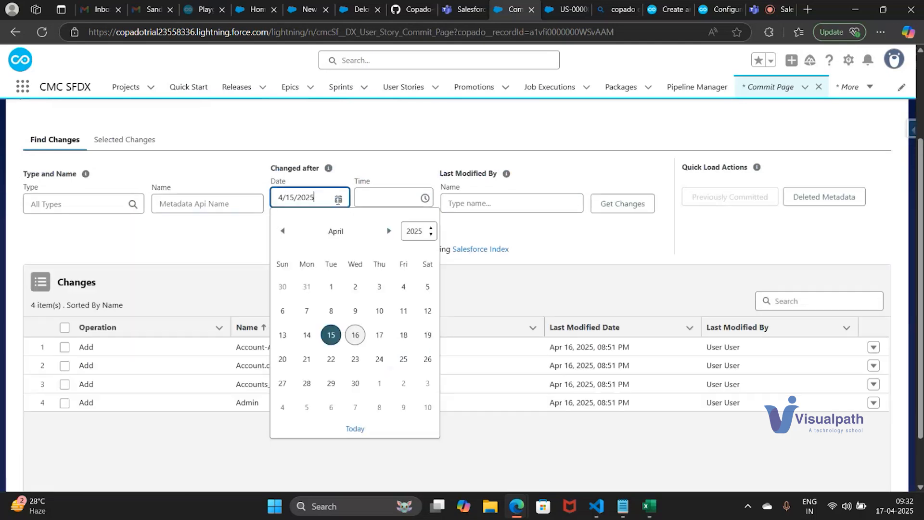
left_click(260, 247)
Select the Account-Account Layout, Account.createcsfield__c and Admin profile changes and commit them to the user story
left_click(65, 355)
left_click(64, 336)
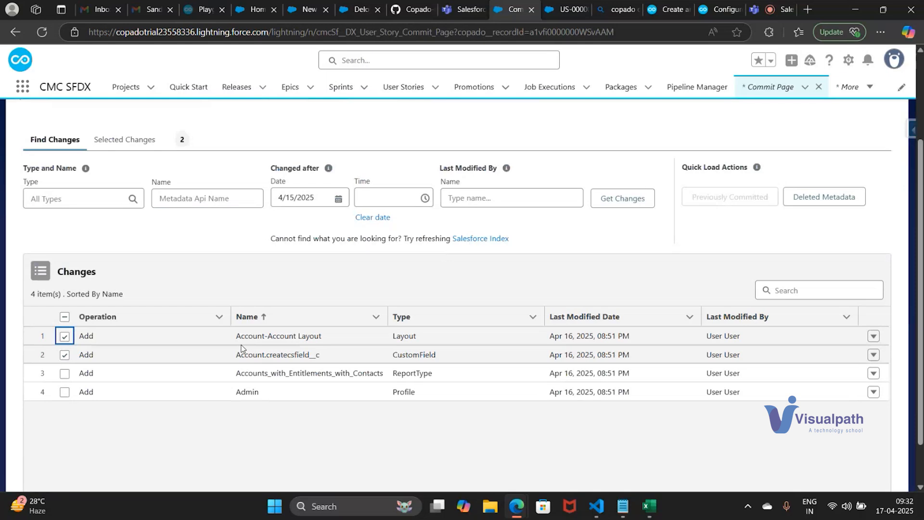
left_click(65, 392)
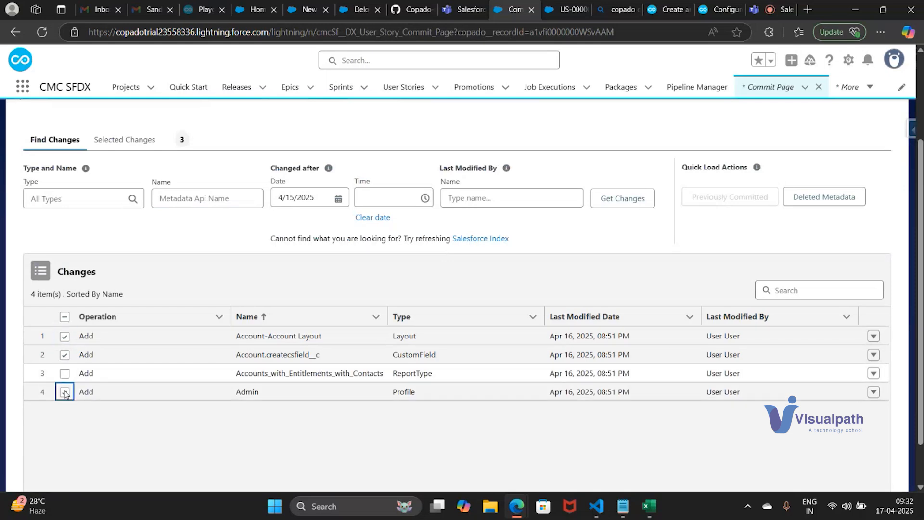
scroll(525, 317, "up", 3)
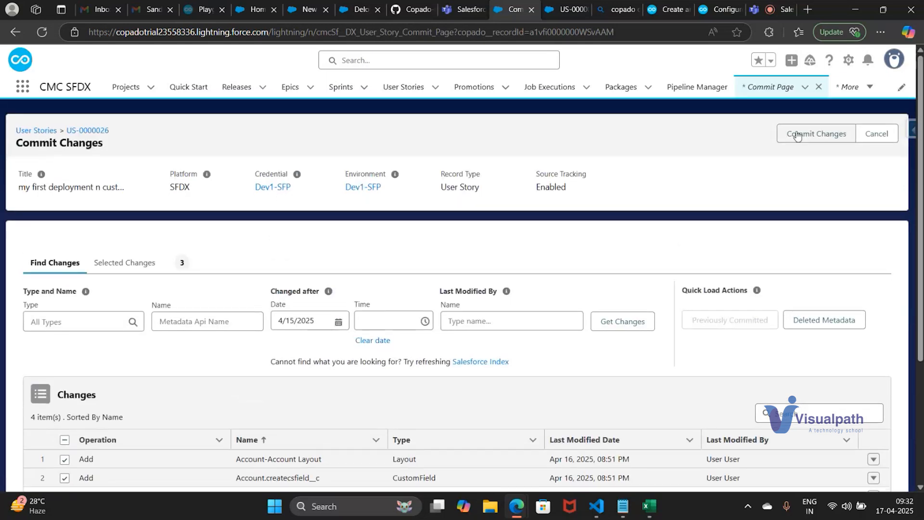
left_click(798, 136)
left_click(676, 344)
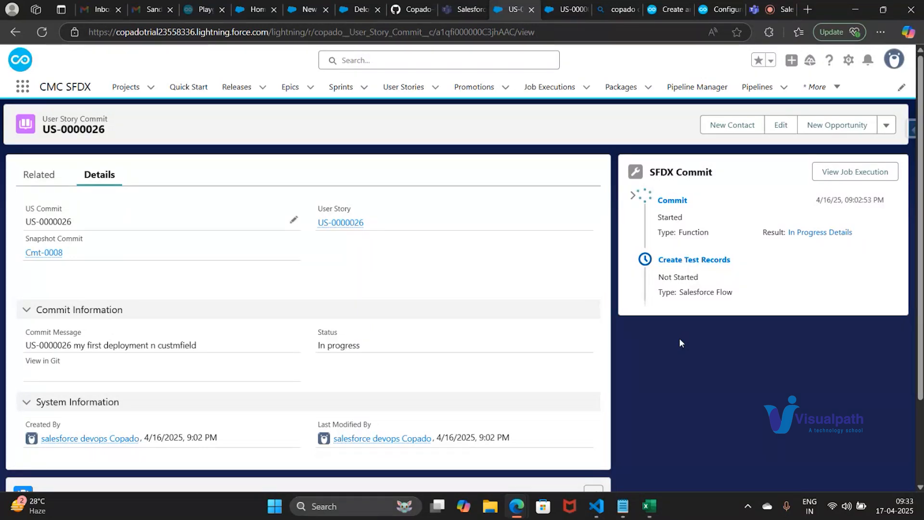
left_click(596, 506)
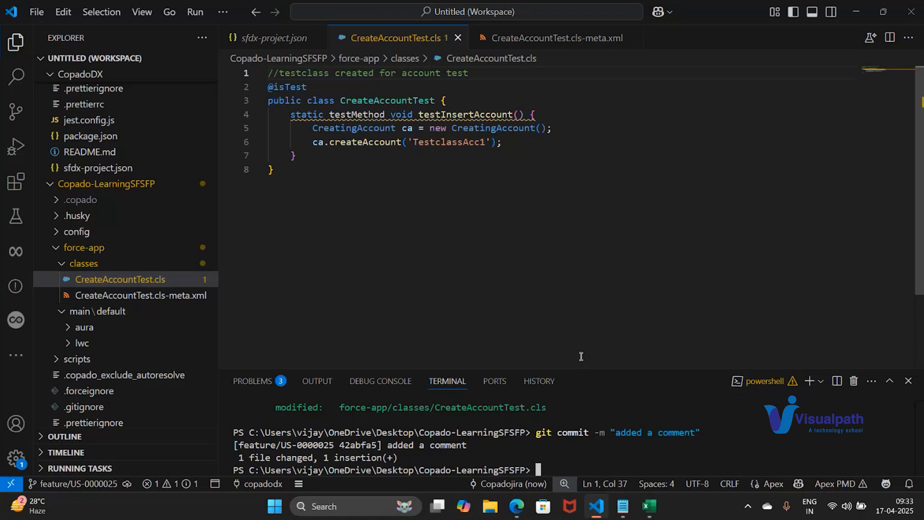
key("alt+Tab")
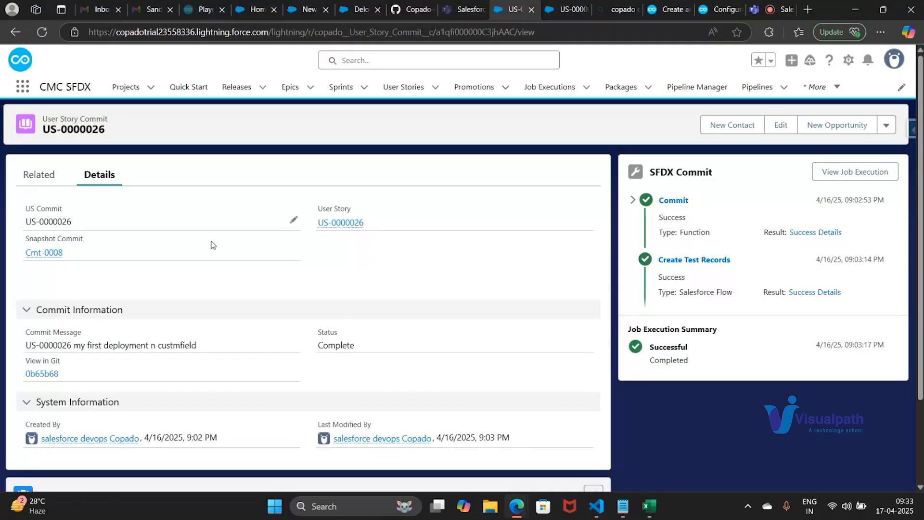
Open the user story commit in GitHub, review its changed files, and return to the commit record in Copado
left_click(41, 375)
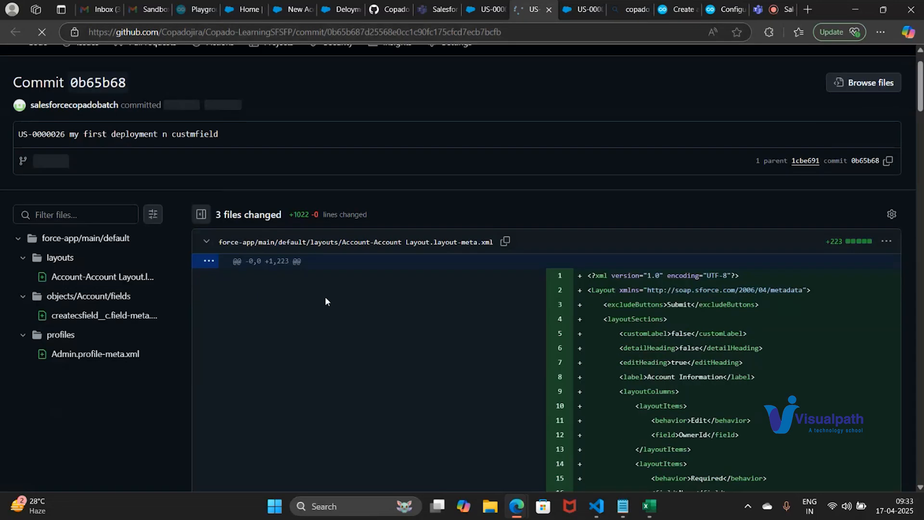
scroll(326, 302, "down", 3)
scroll(603, 344, "down", 20)
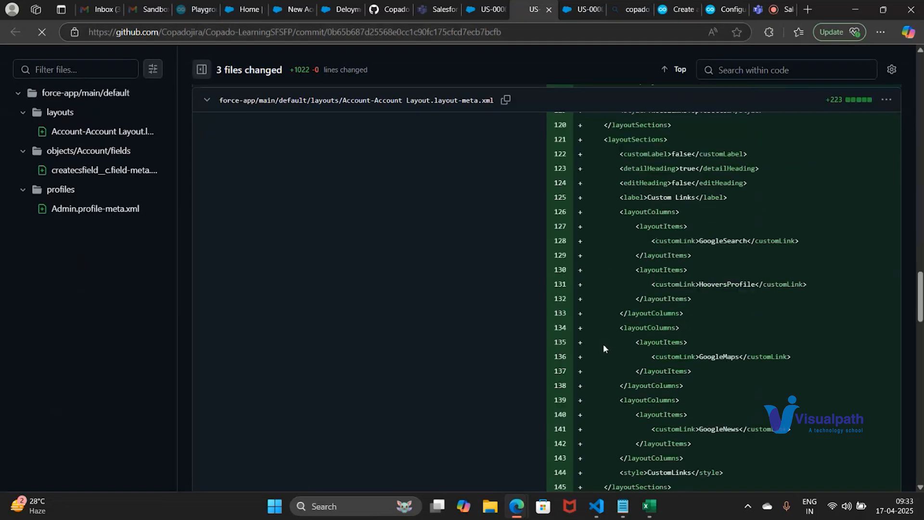
left_click(481, 5)
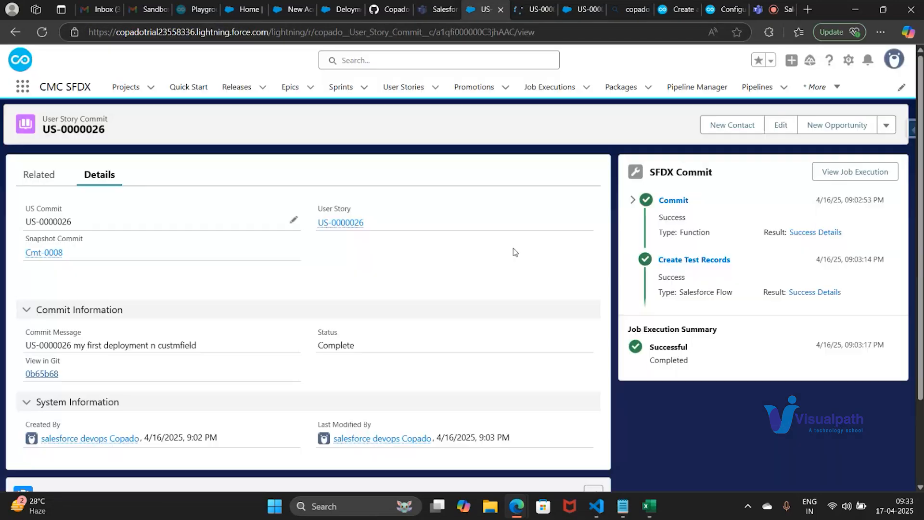